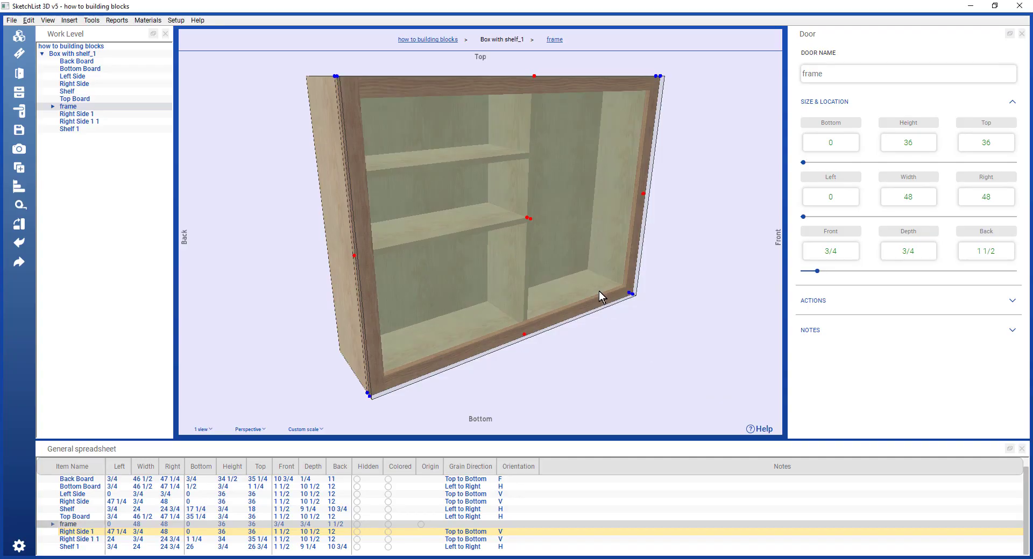
# Start a new assembly from the Cabinet Wizard using the Box with shelf template.
pyautogui.moveTo(604, 295); pyautogui.dragTo(622, 304)
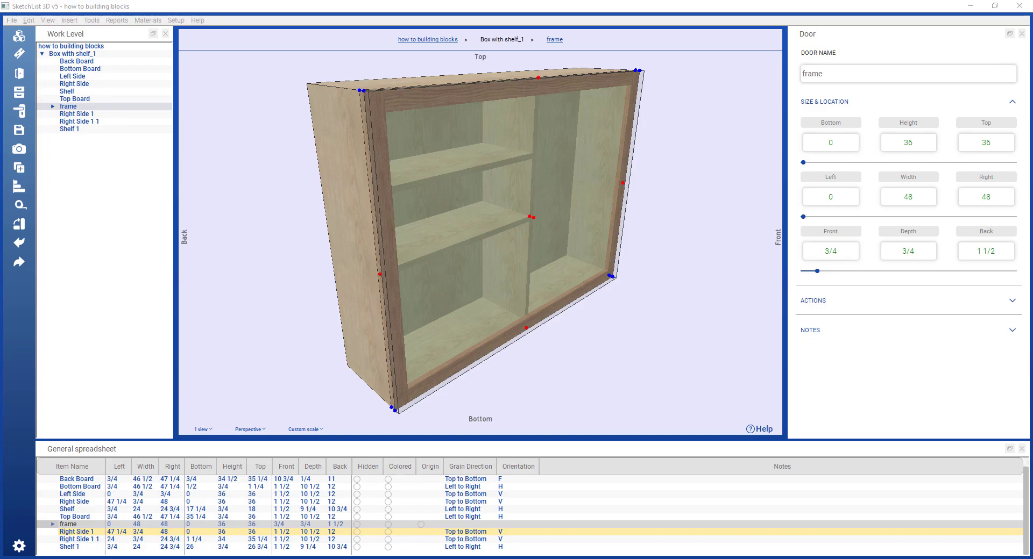
pyautogui.click(19, 36)
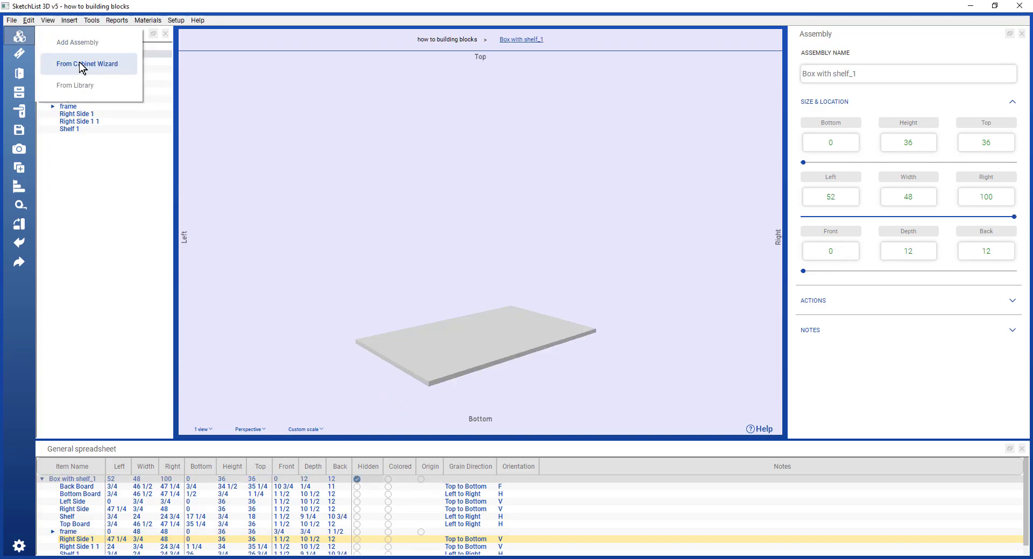
pyautogui.click(80, 64)
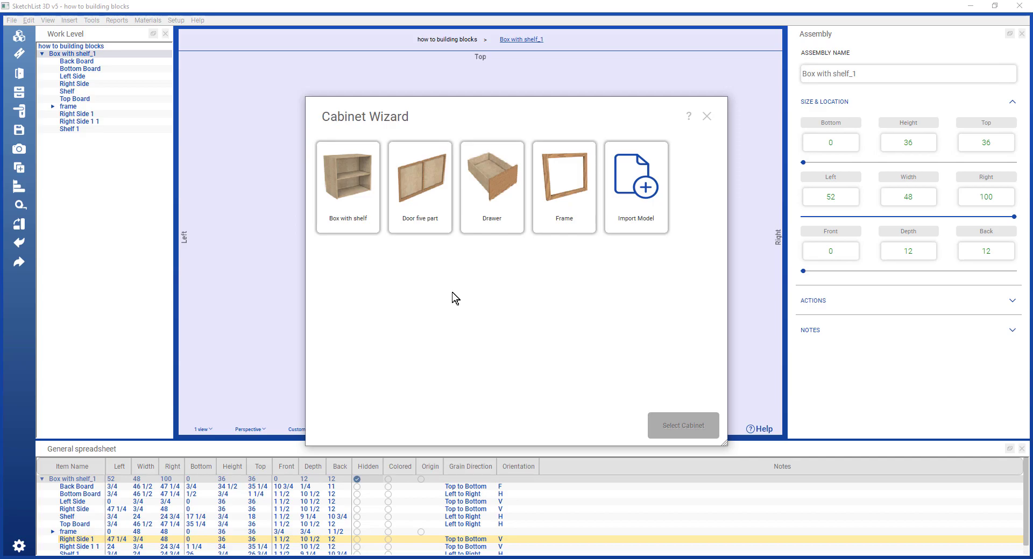
pyautogui.click(349, 176)
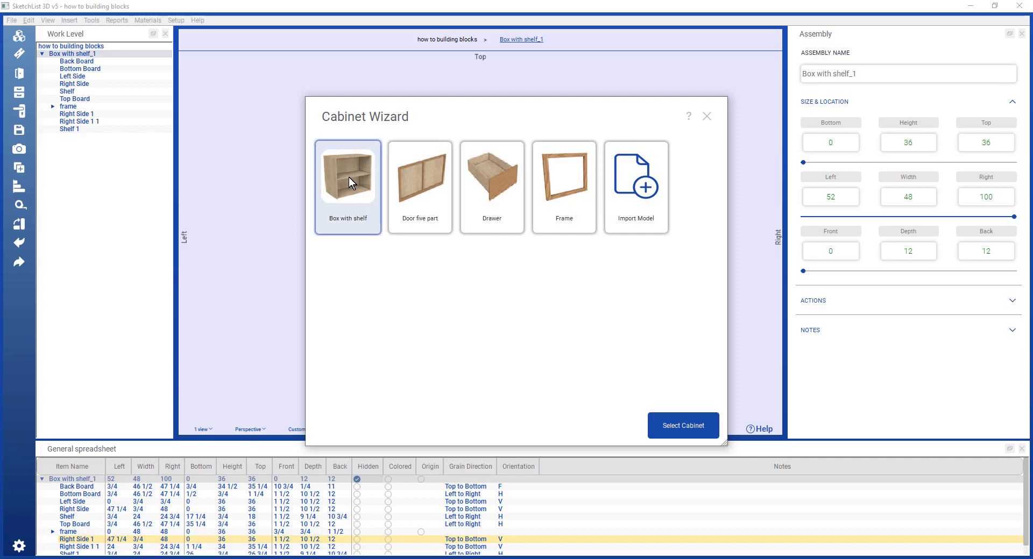
# Set the Box with shelf assembly size to width 48 and depth 12, keeping height 36.
pyautogui.click(683, 426)
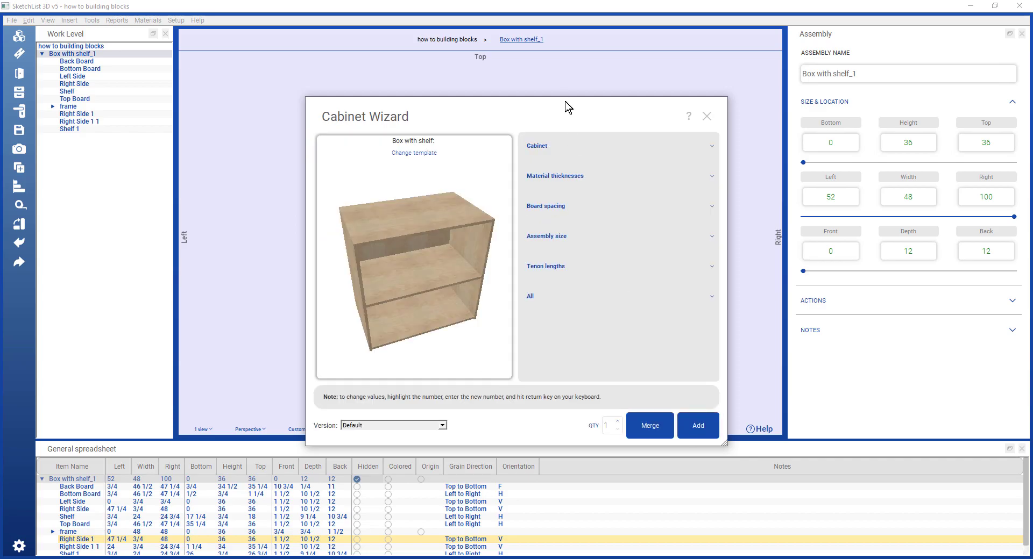
pyautogui.moveTo(565, 102); pyautogui.dragTo(489, 23)
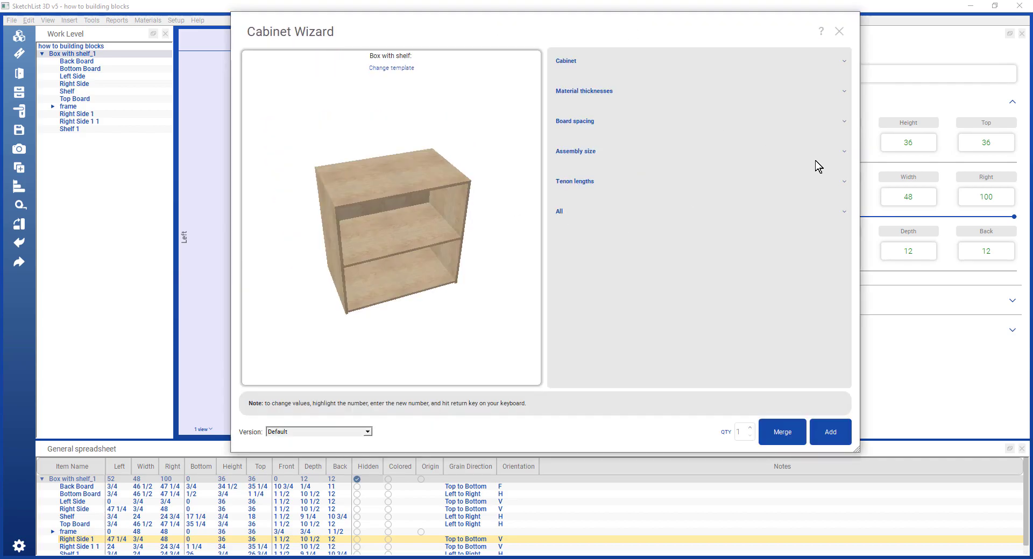
pyautogui.click(846, 156)
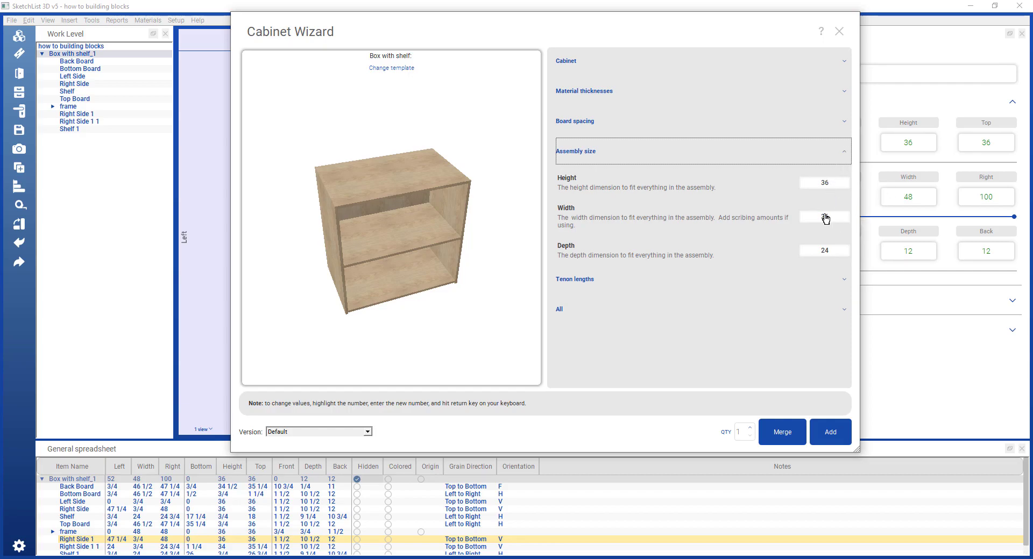
pyautogui.doubleClick(835, 220)
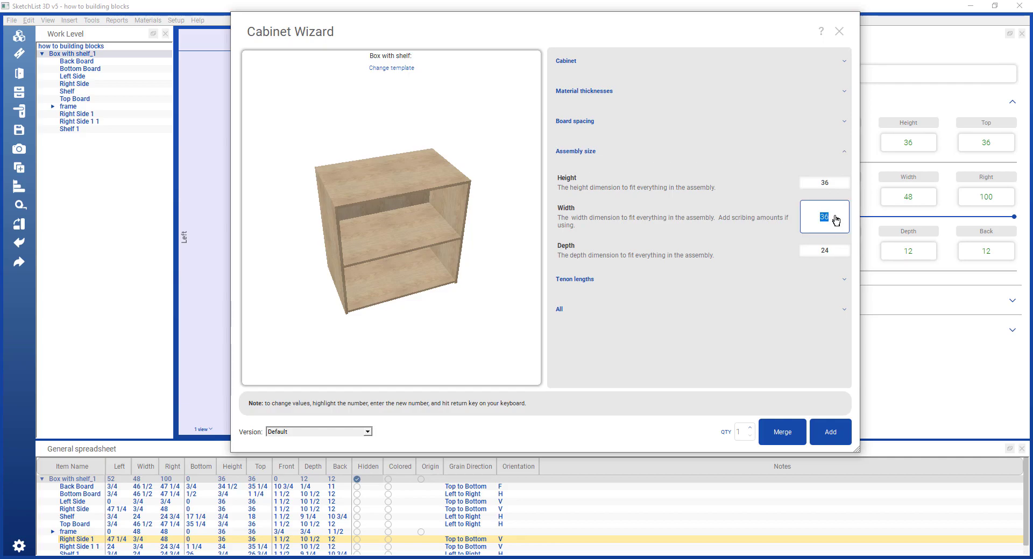
pyautogui.write('48')
pyautogui.press('Return')
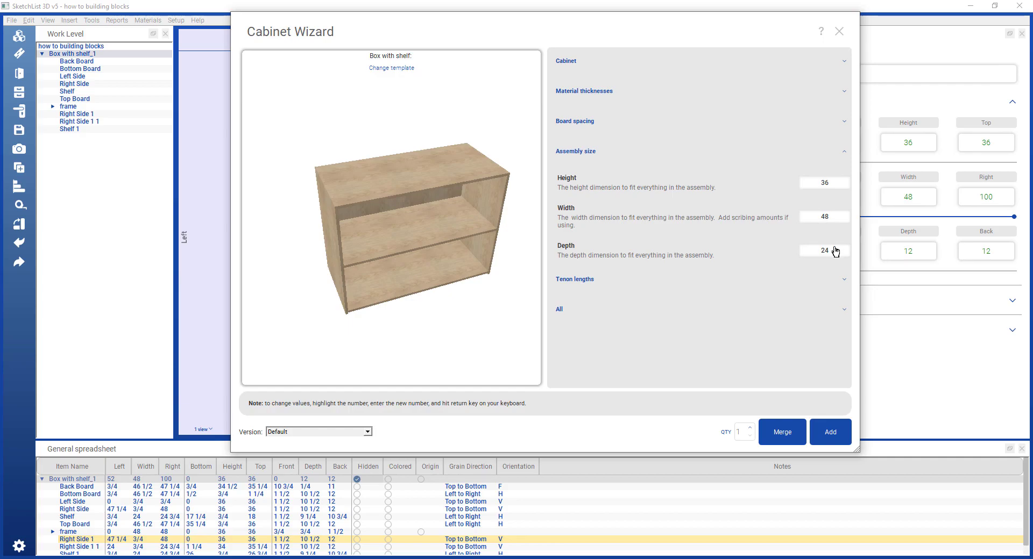
pyautogui.doubleClick(835, 251)
pyautogui.write('12')
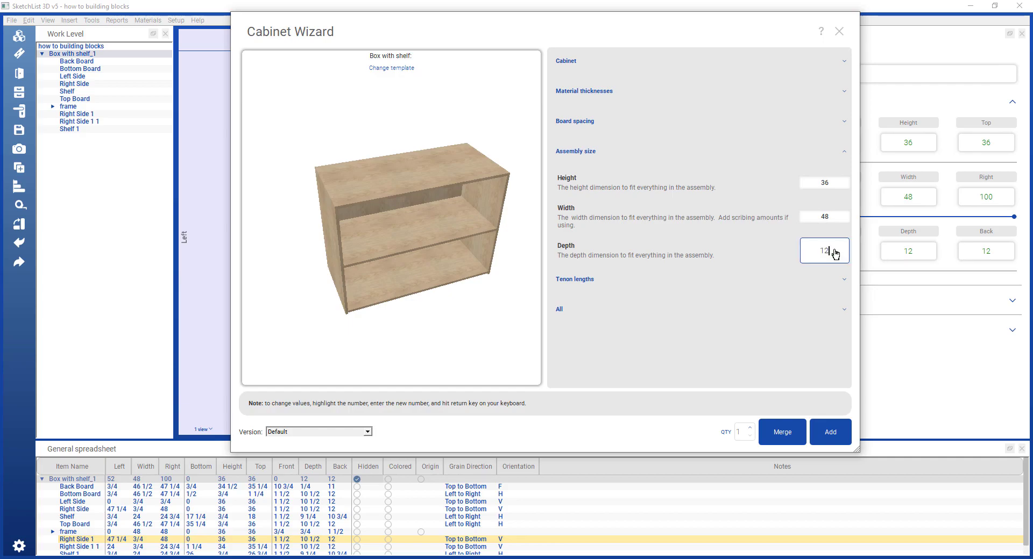
pyautogui.press('Return')
pyautogui.click(848, 156)
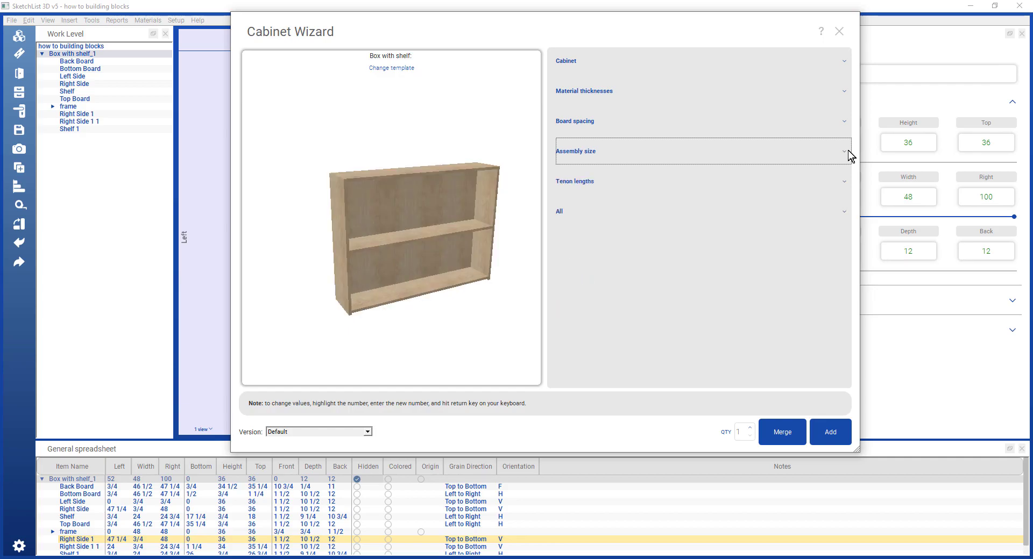
# Set the toe kick height to 4 under Board spacing.
pyautogui.click(843, 122)
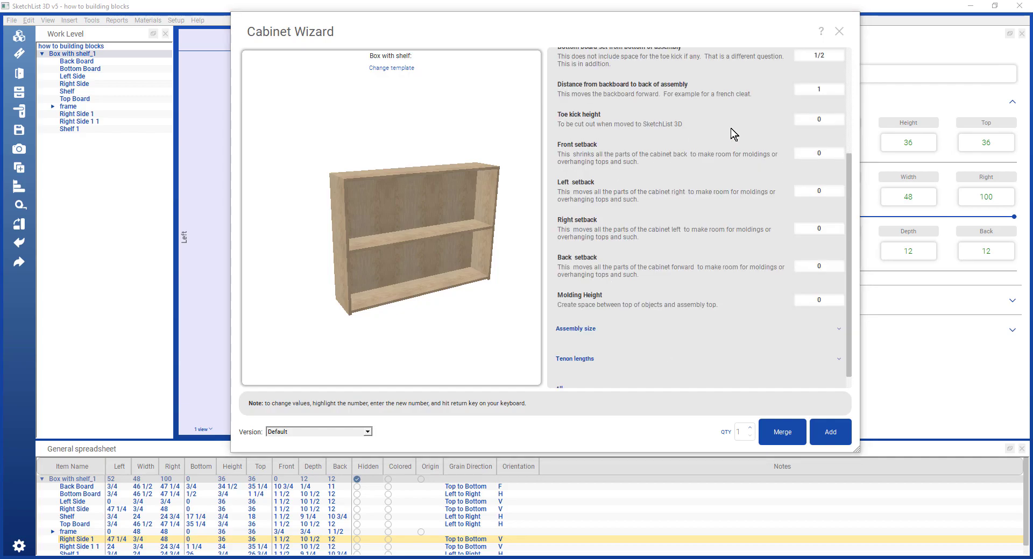
pyautogui.doubleClick(828, 121)
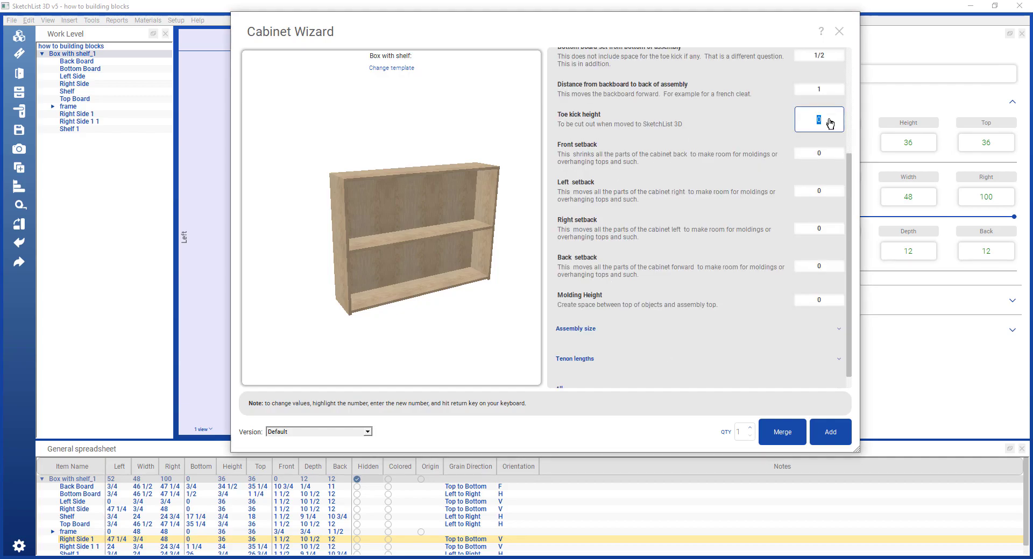
pyautogui.write('4')
pyautogui.press('Return')
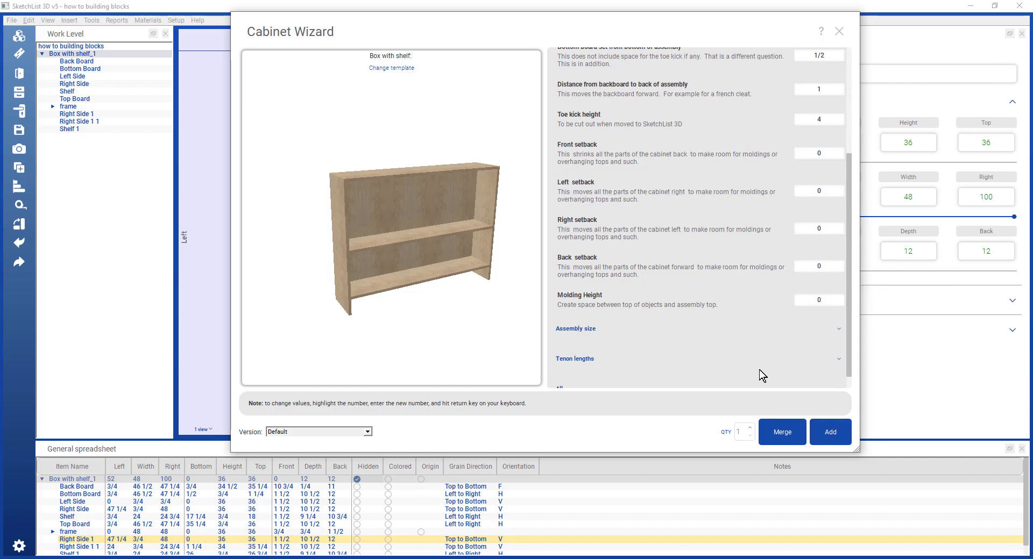
# Try a front setback of 2, then reset it to 0.
pyautogui.click(833, 161)
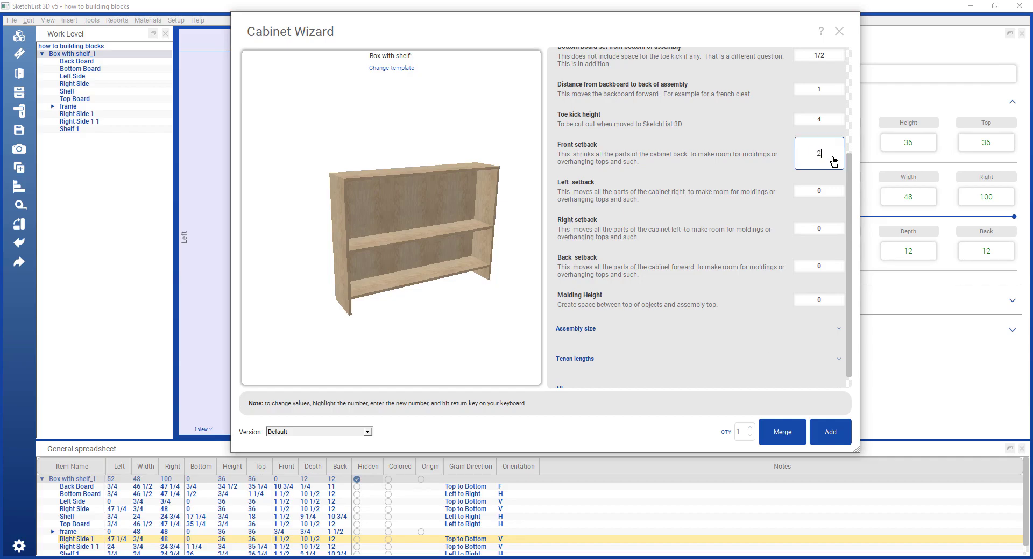
pyautogui.write('2')
pyautogui.press('Return')
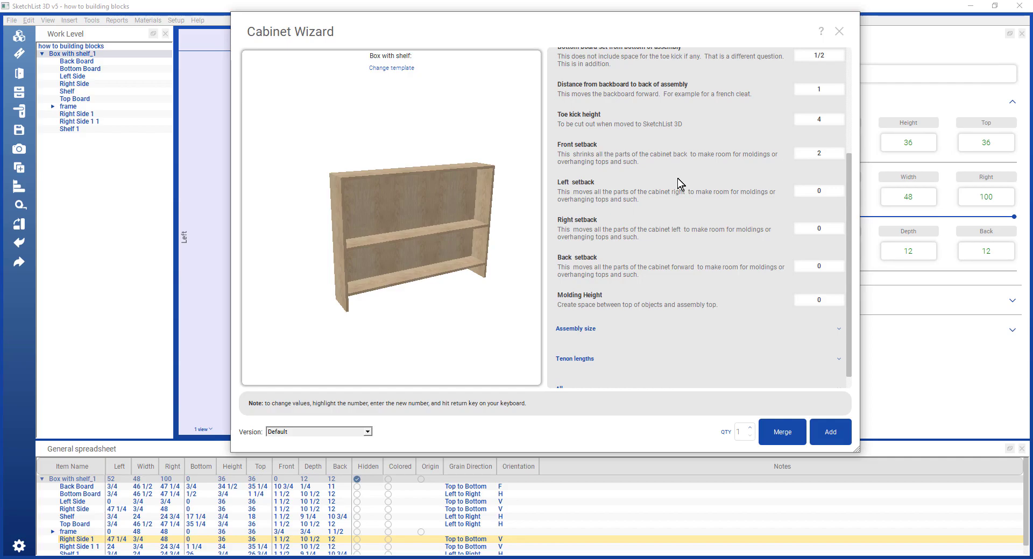
pyautogui.moveTo(403, 240); pyautogui.dragTo(440, 248)
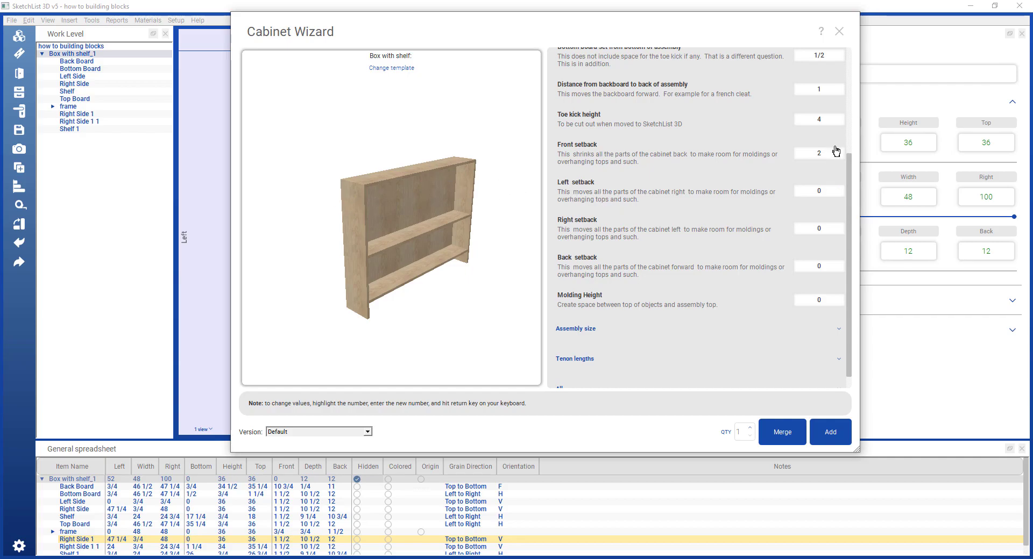
pyautogui.doubleClick(834, 152)
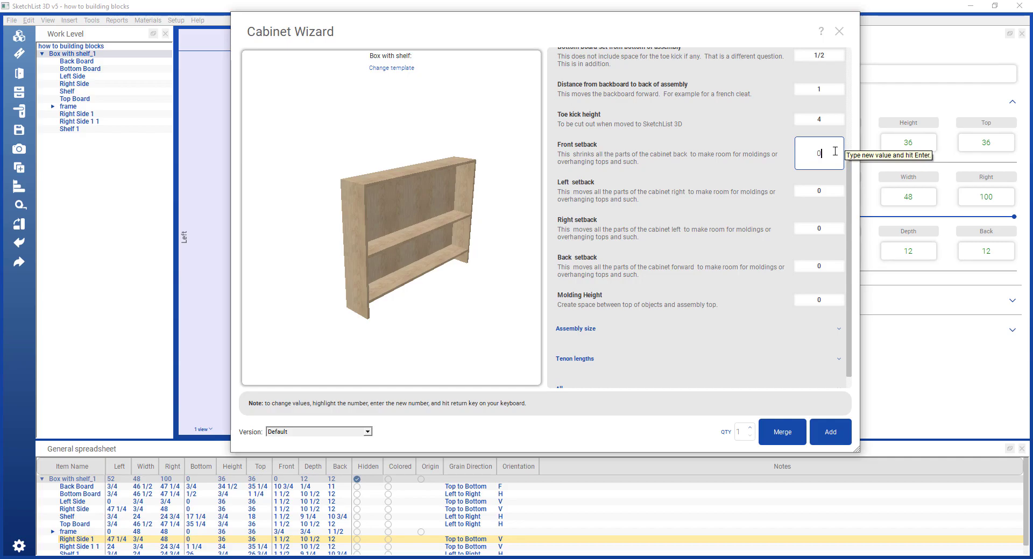
pyautogui.write('0')
pyautogui.press('Return')
pyautogui.scroll(3, 835, 154)
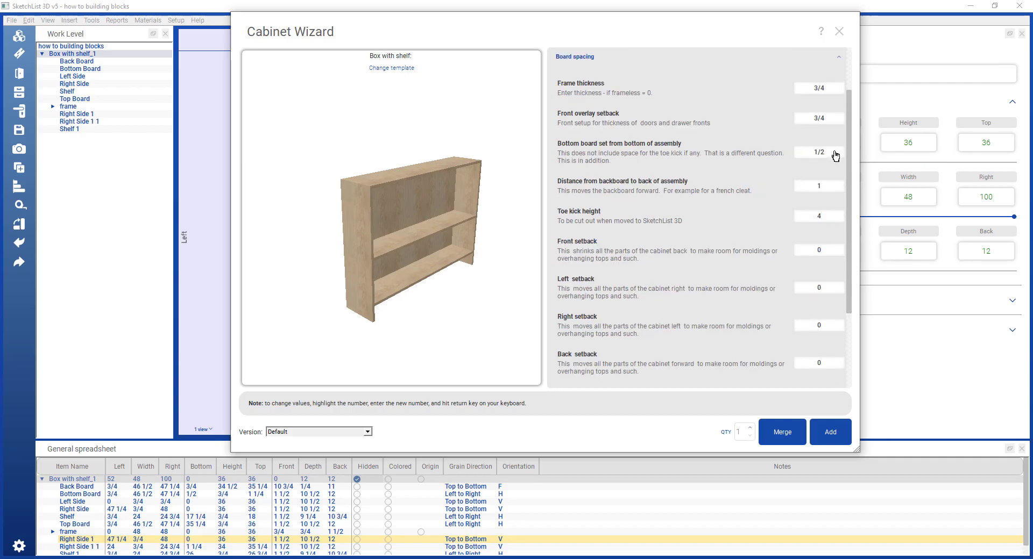
pyautogui.scroll(2, 834, 156)
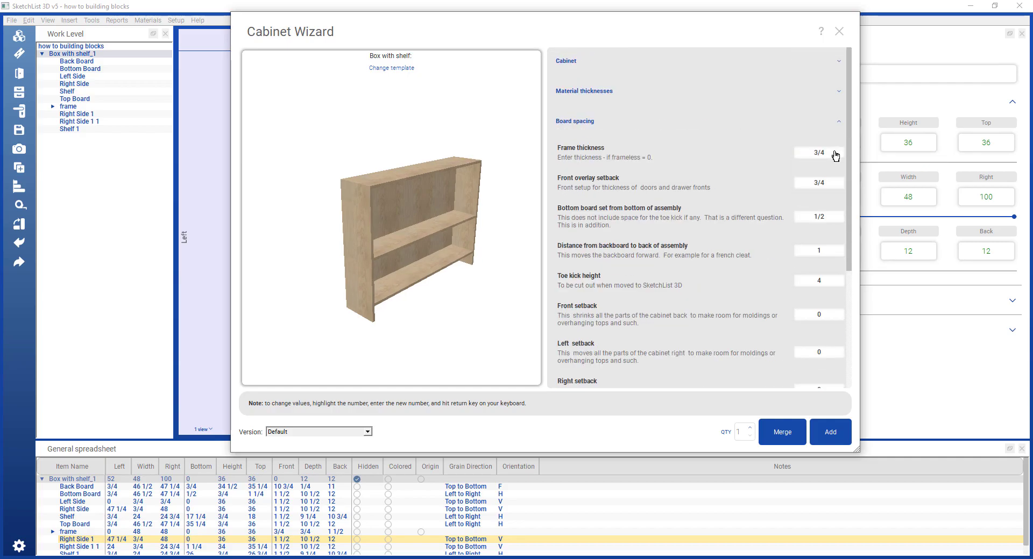
pyautogui.click(839, 123)
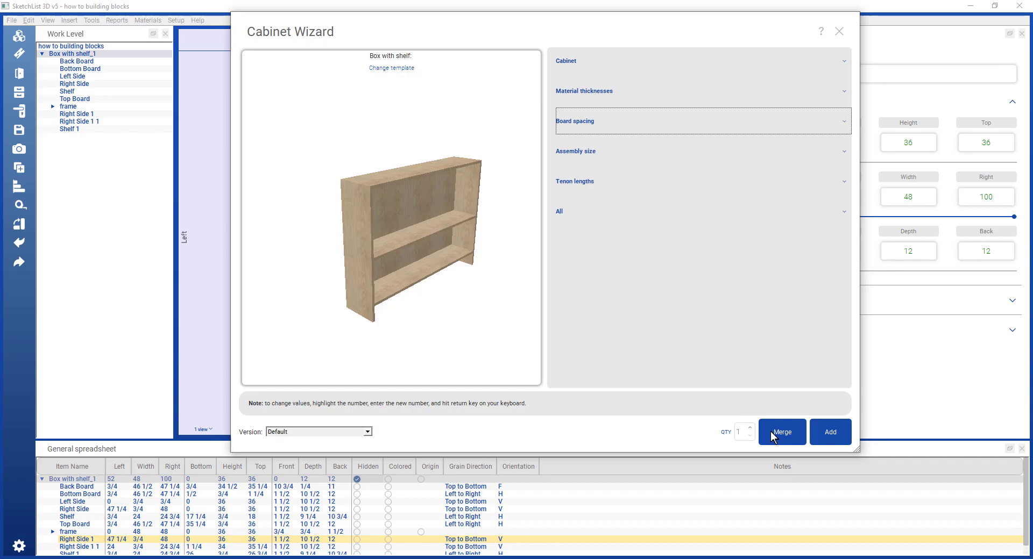
# Set the back board thickness to 1/4 and review the shelf and back board parts.
pyautogui.click(843, 92)
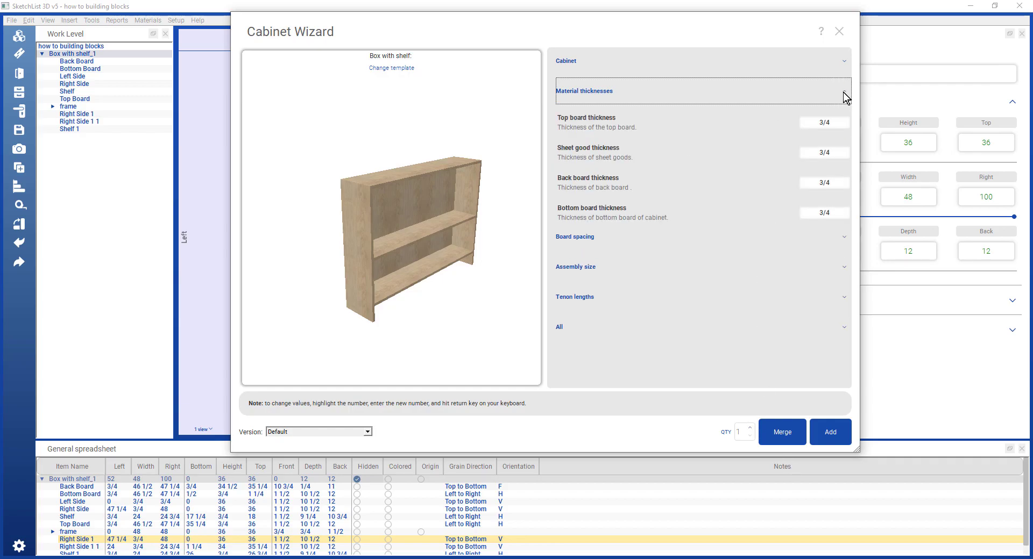
pyautogui.doubleClick(841, 186)
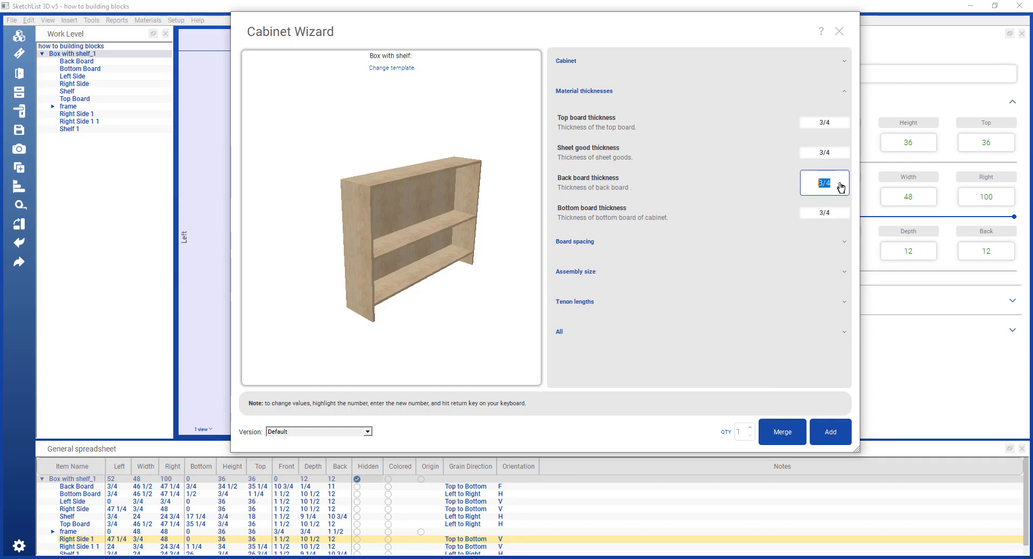
pyautogui.press('BackSpace')
pyautogui.write('1/4')
pyautogui.press('Return')
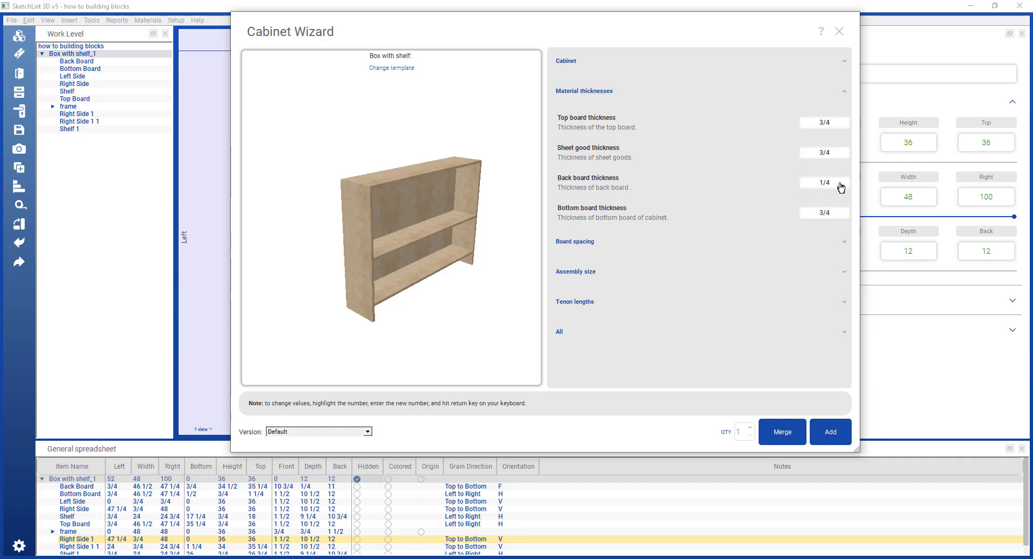
pyautogui.click(410, 238)
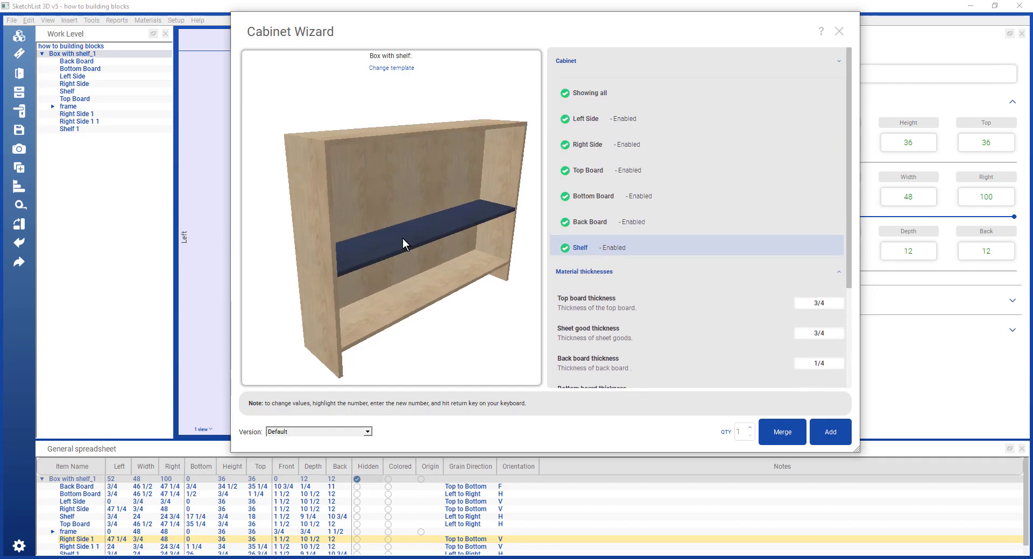
pyautogui.press('Up')
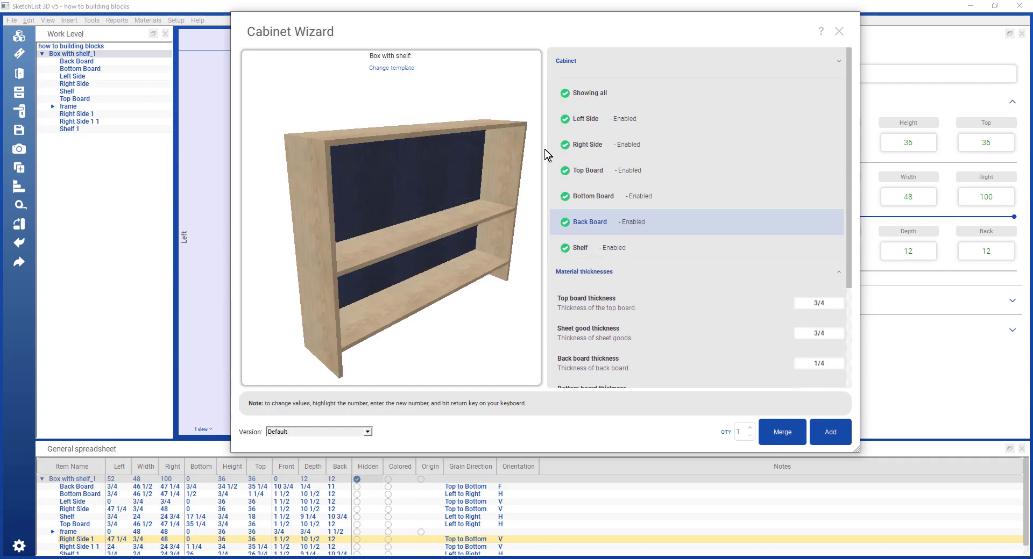
pyautogui.click(840, 63)
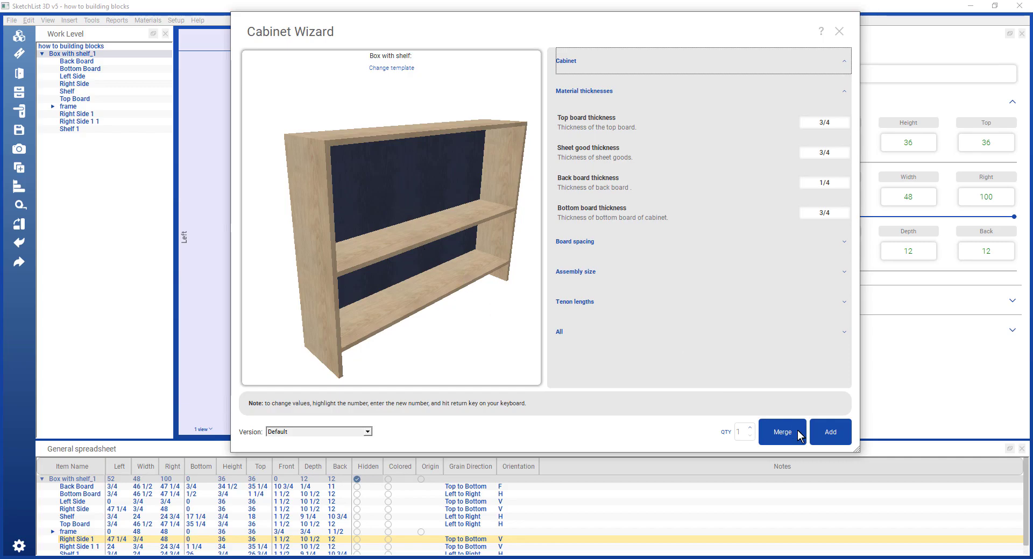
# Add the cabinet to the project as Box with shelf_2 and check it in the model view.
pyautogui.click(830, 436)
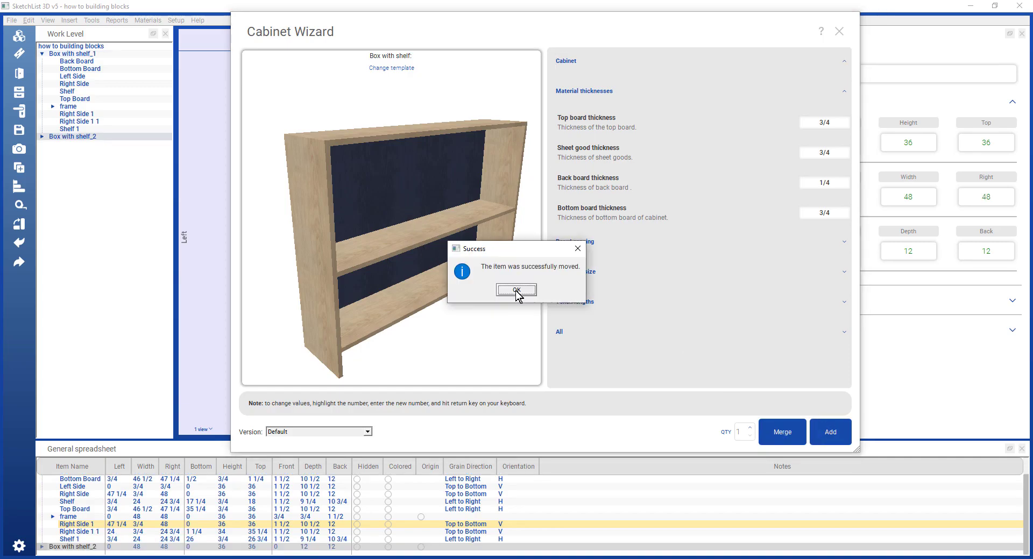
pyautogui.click(518, 294)
pyautogui.moveTo(633, 25); pyautogui.dragTo(726, 362)
pyautogui.click(415, 204)
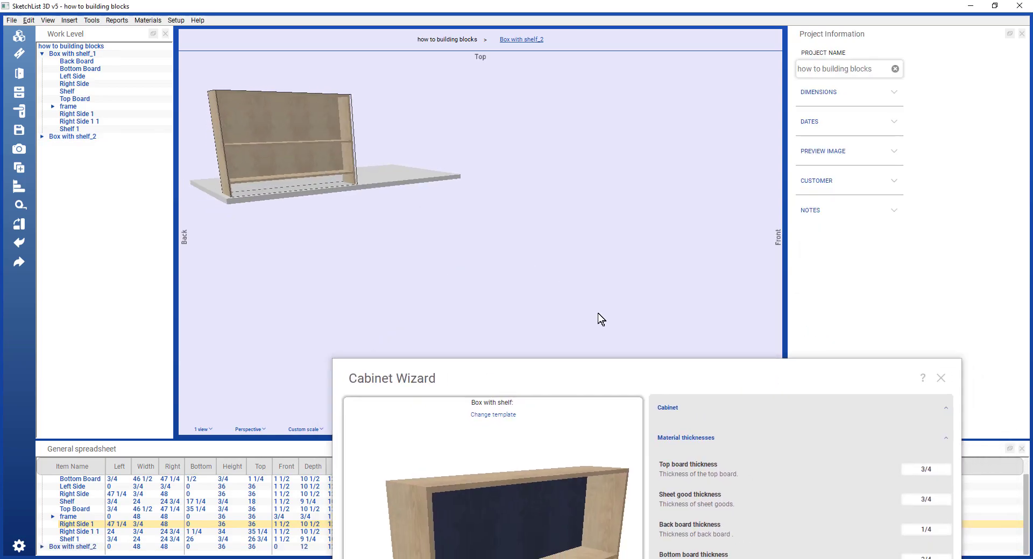
pyautogui.moveTo(651, 382); pyautogui.dragTo(693, 39)
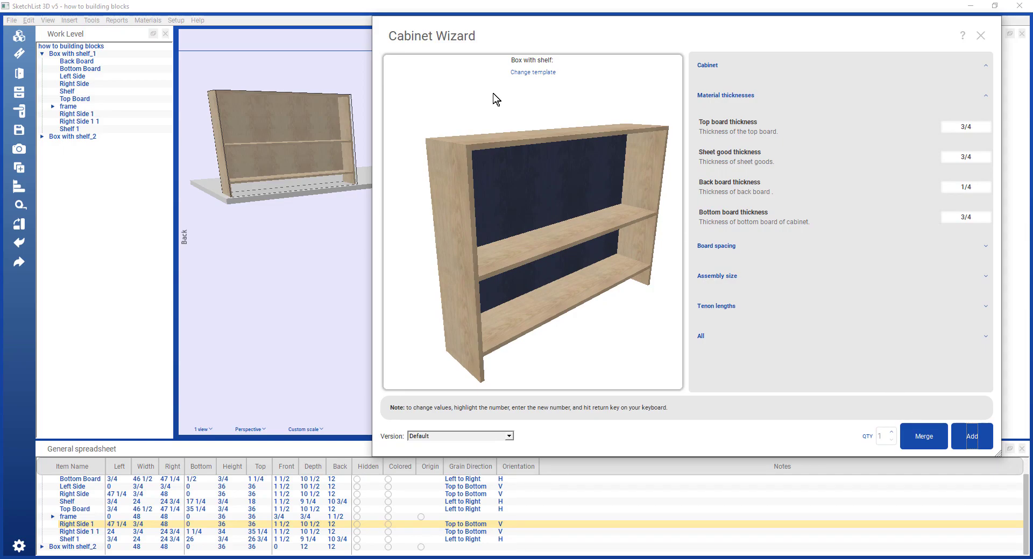
# Switch the wizard to the Frame template and show its assembly size settings.
pyautogui.click(533, 73)
pyautogui.click(646, 97)
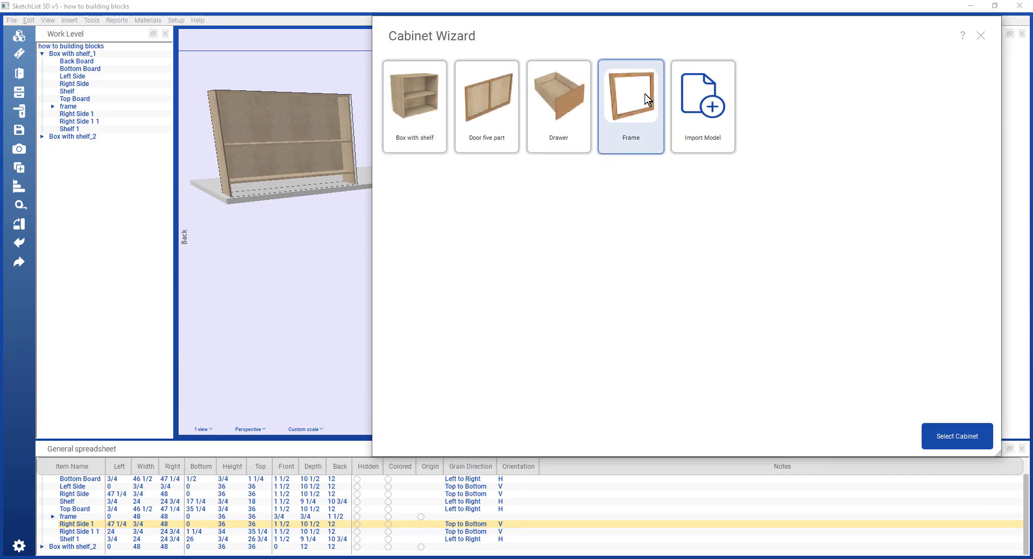
pyautogui.click(948, 439)
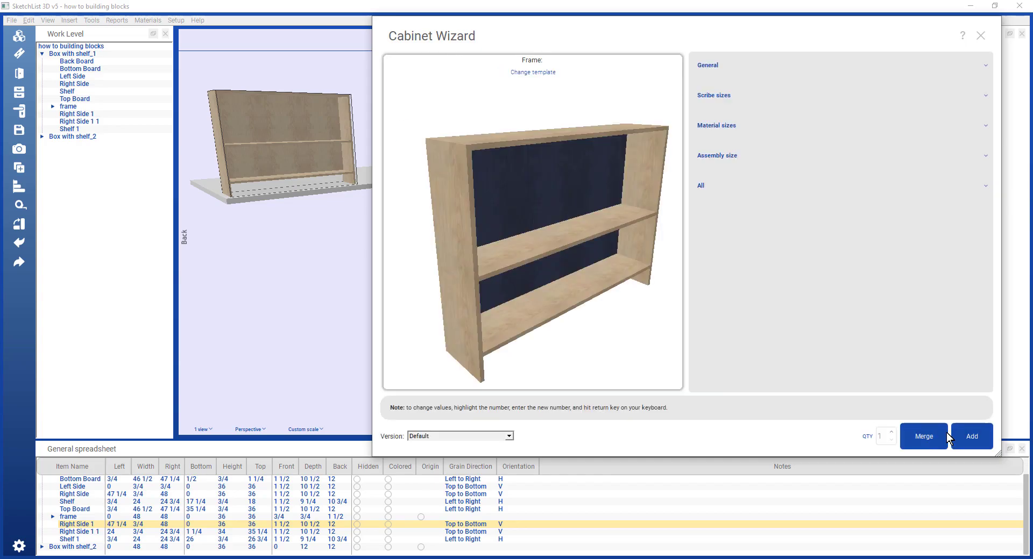
pyautogui.click(986, 158)
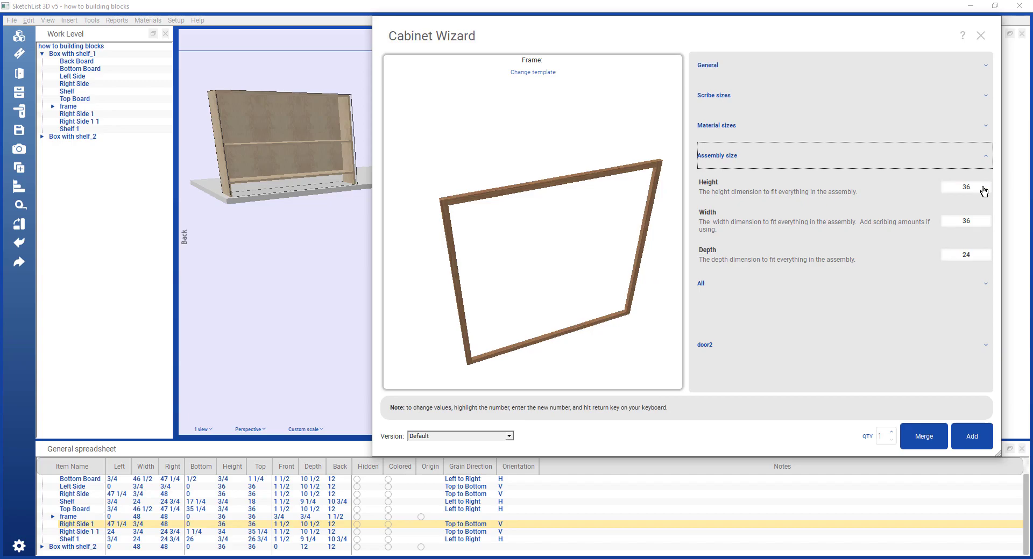
pyautogui.scroll(1, 763, 488)
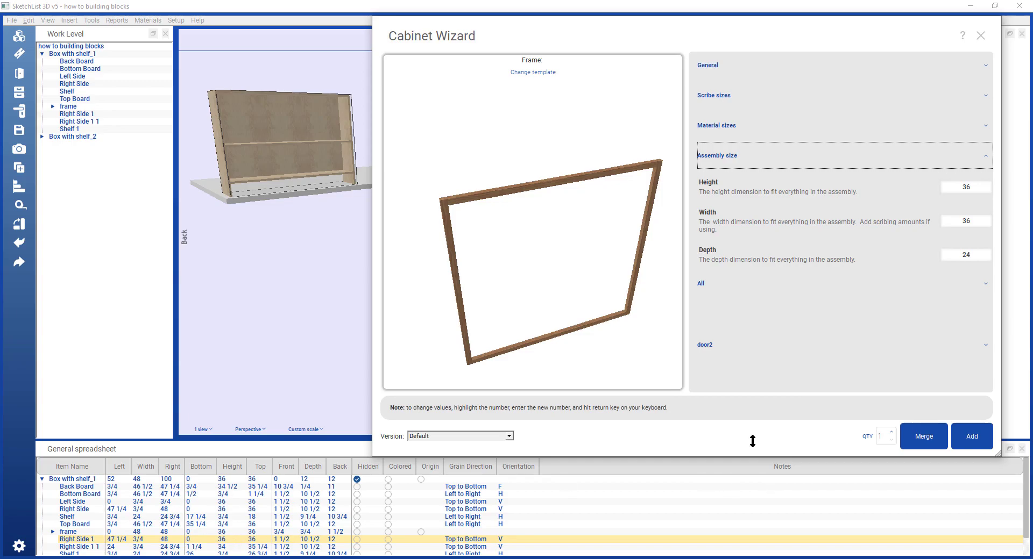
# Size the frame 48 wide and .75 deep.
pyautogui.doubleClick(979, 225)
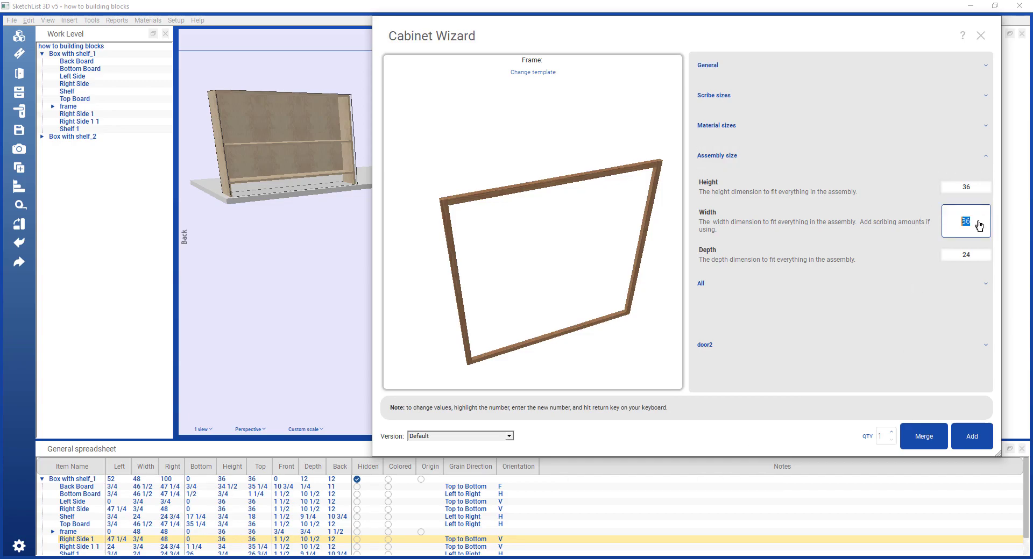
pyautogui.write('48')
pyautogui.doubleClick(981, 259)
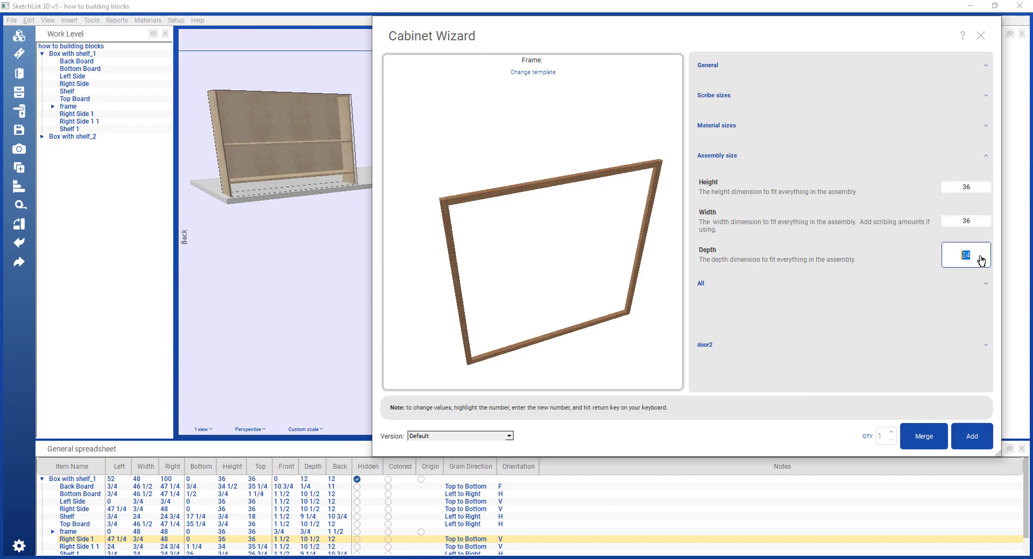
pyautogui.press('BackSpace')
pyautogui.write('.75')
pyautogui.press('Return')
pyautogui.doubleClick(974, 225)
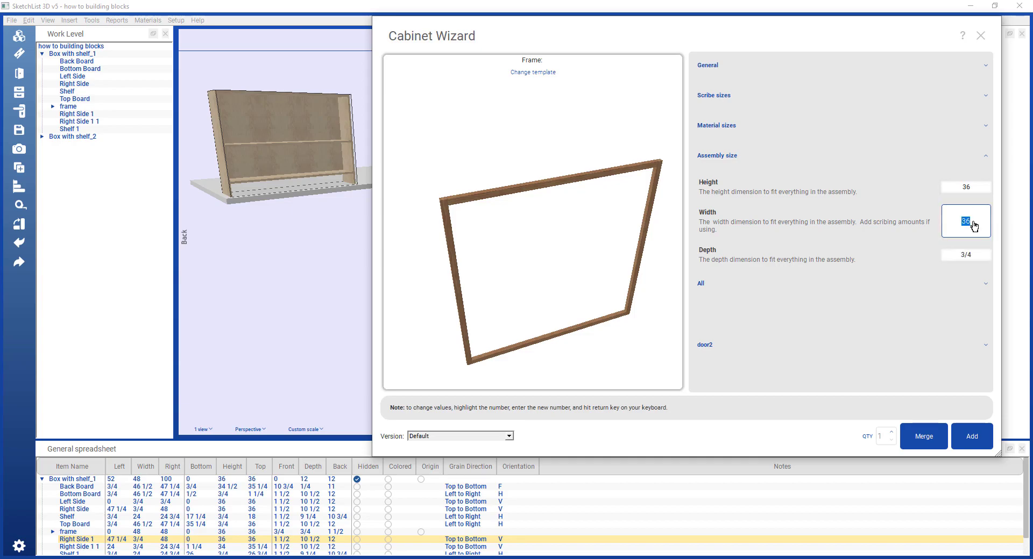
pyautogui.write('48')
pyautogui.press('Return')
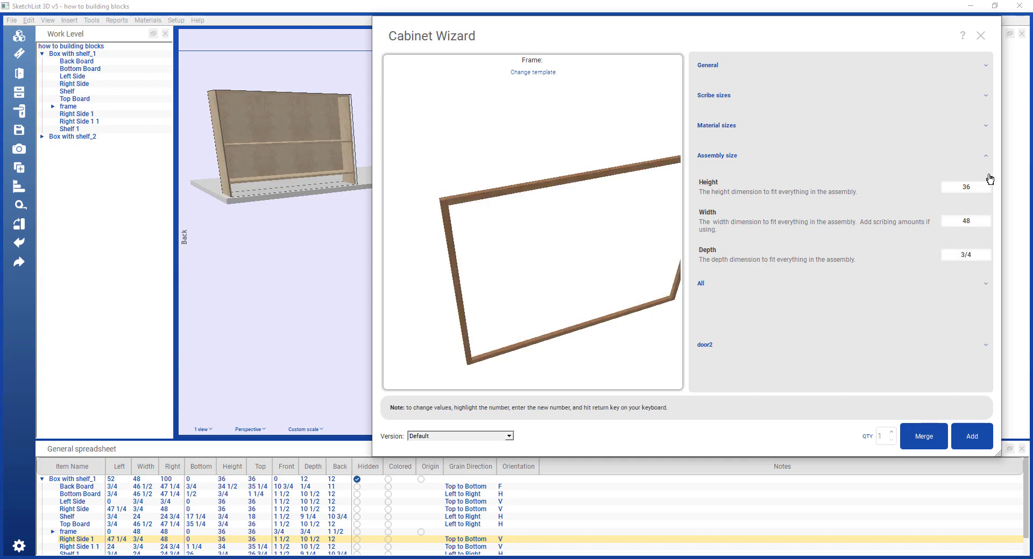
pyautogui.click(987, 157)
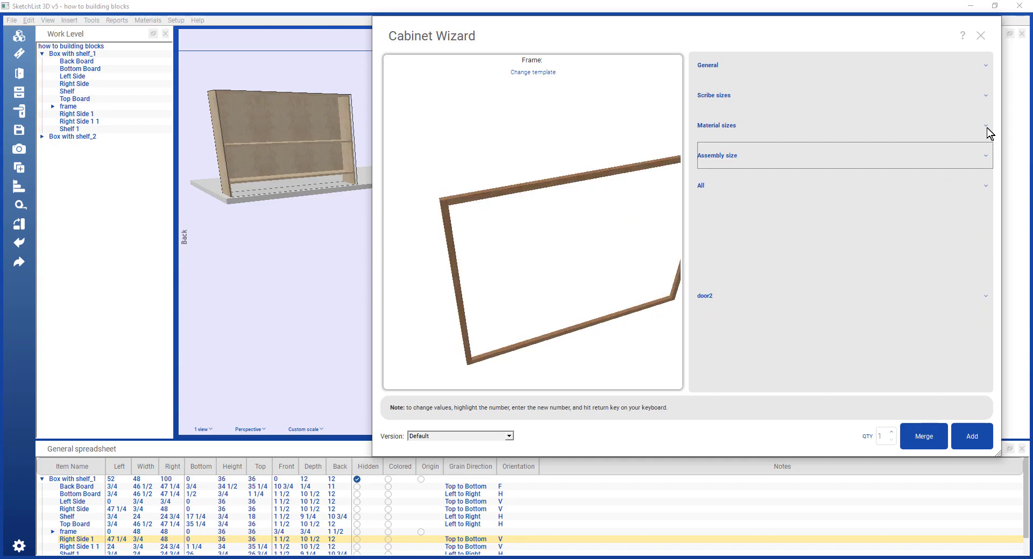
# Set the frame's stile width to 3 and rail height to 2.
pyautogui.click(988, 128)
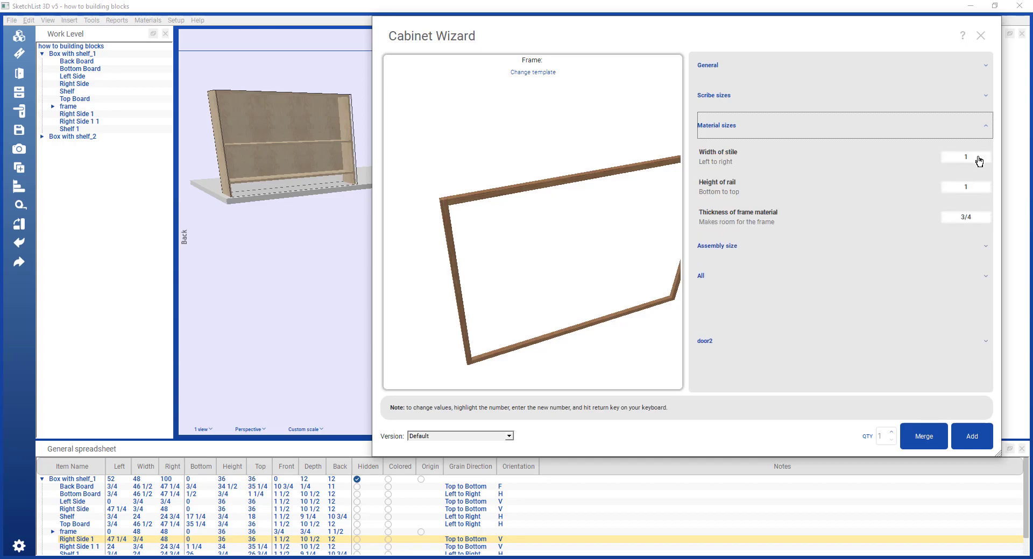
pyautogui.doubleClick(979, 161)
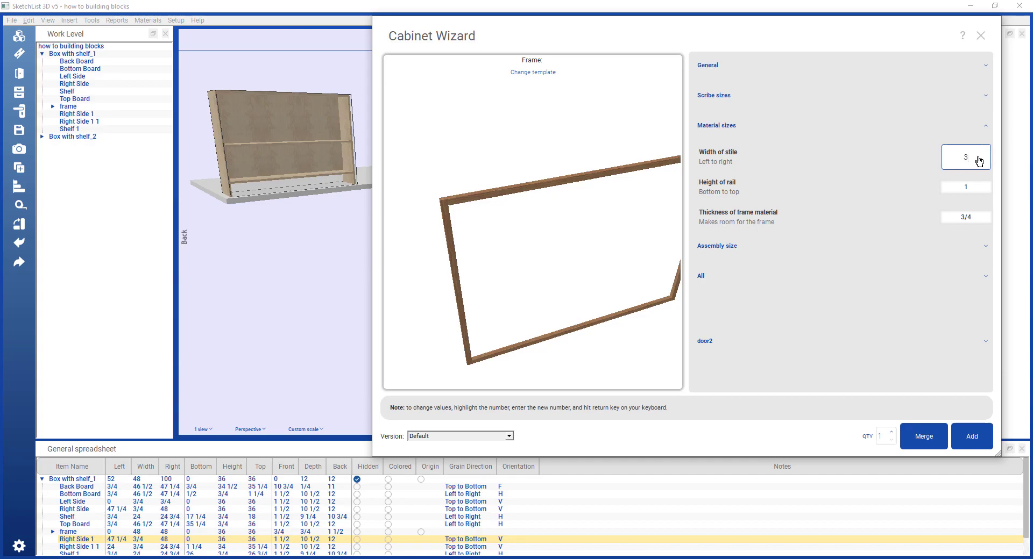
pyautogui.write('3')
pyautogui.press('Return')
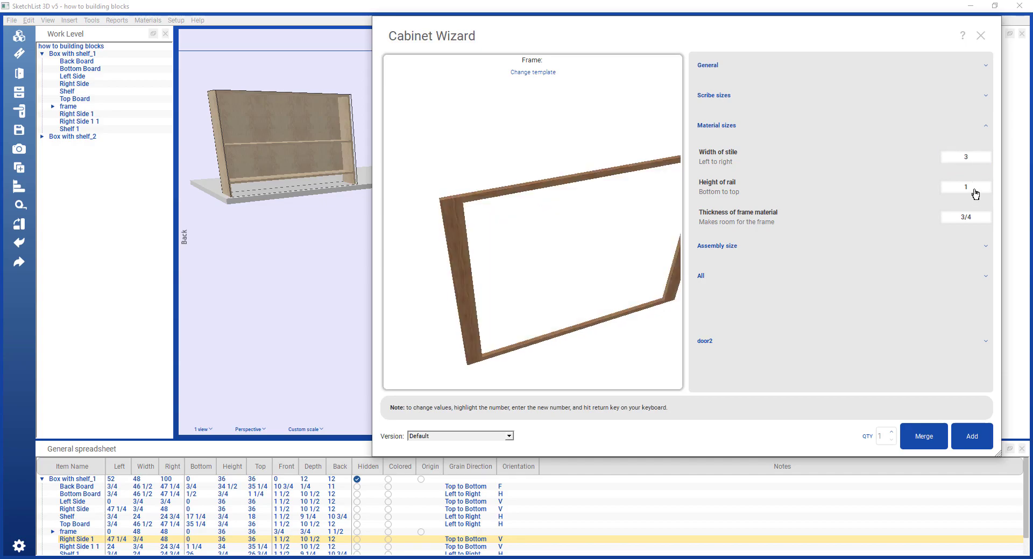
pyautogui.doubleClick(976, 195)
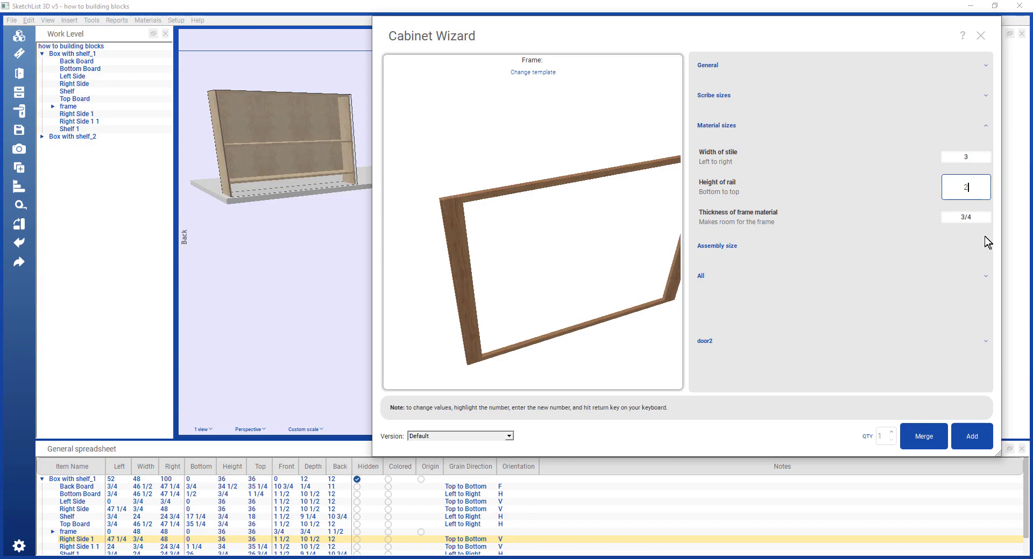
pyautogui.write('2')
pyautogui.press('Return')
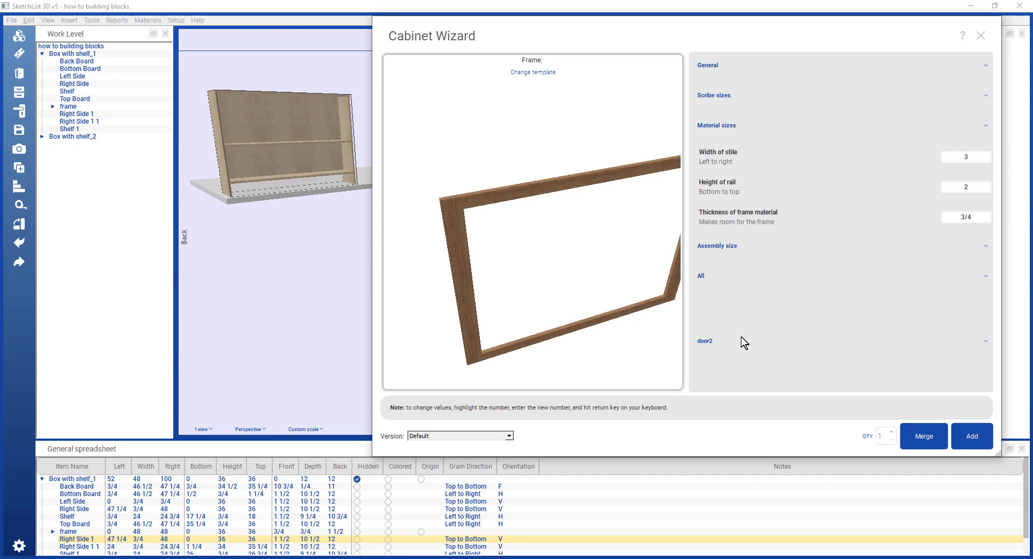
# Merge the frame into Box with shelf_2 and close the Cabinet Wizard.
pyautogui.click(925, 436)
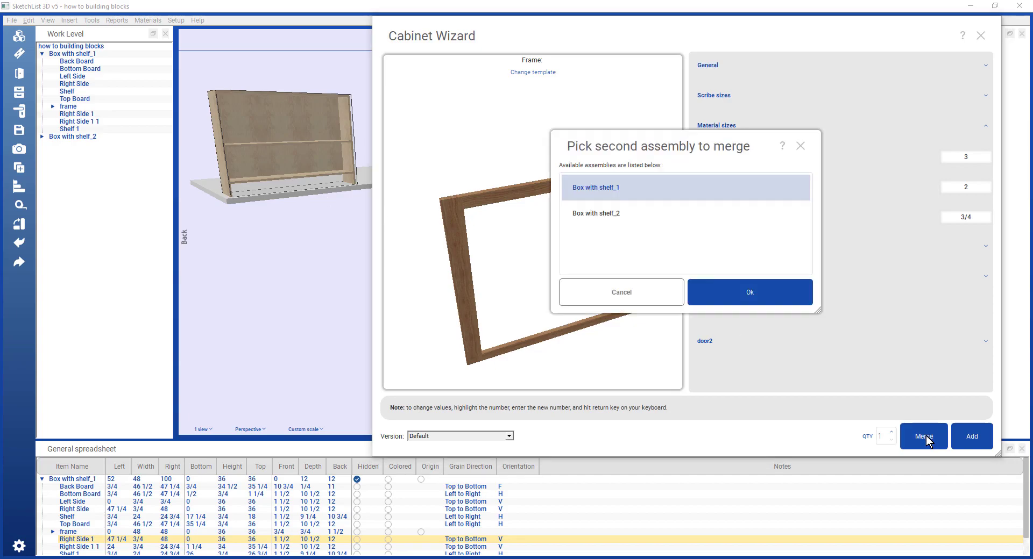
pyautogui.click(598, 215)
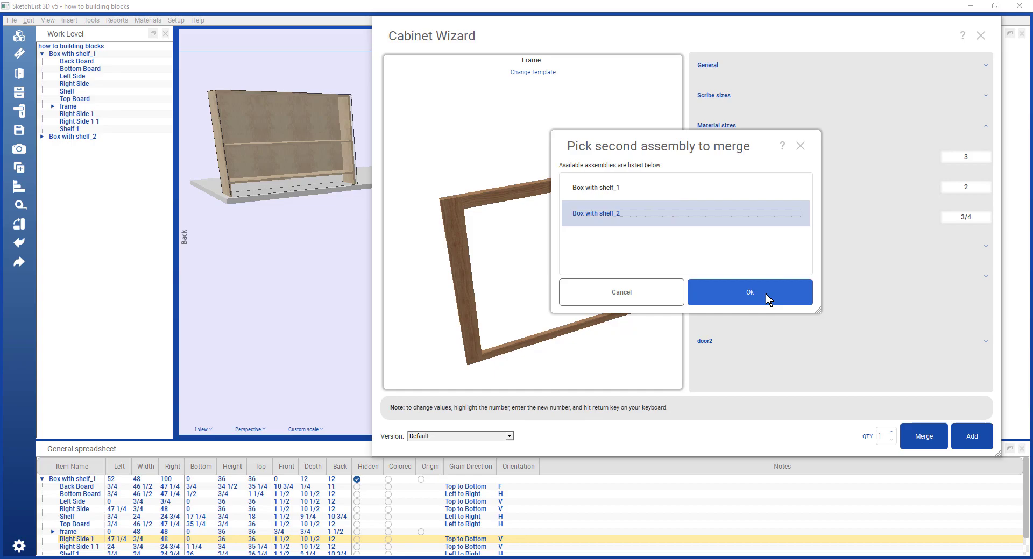
pyautogui.click(704, 295)
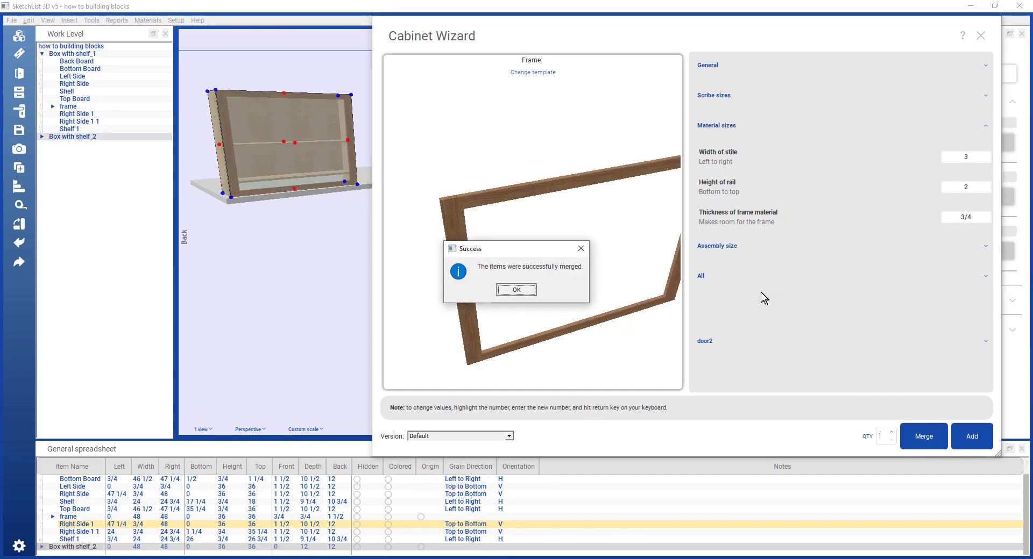
pyautogui.click(516, 290)
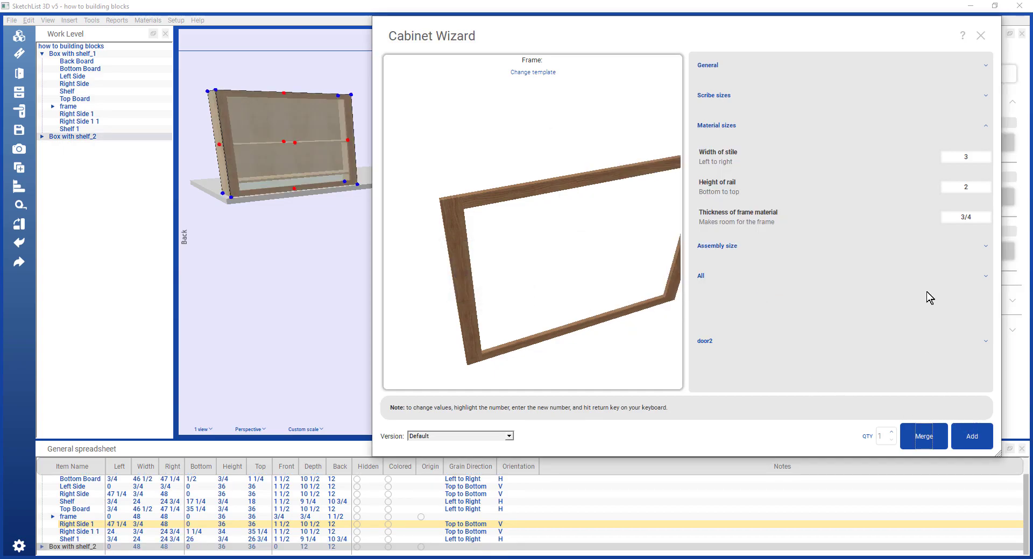
pyautogui.click(980, 36)
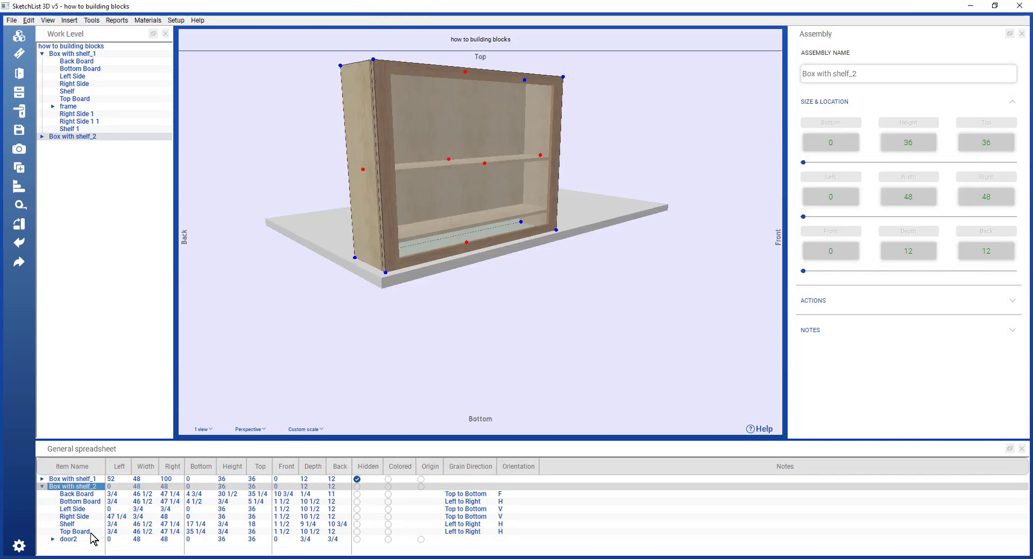
# Rename the merged door2 part of Box with shelf_2 to 'frame'.
pyautogui.doubleClick(89, 504)
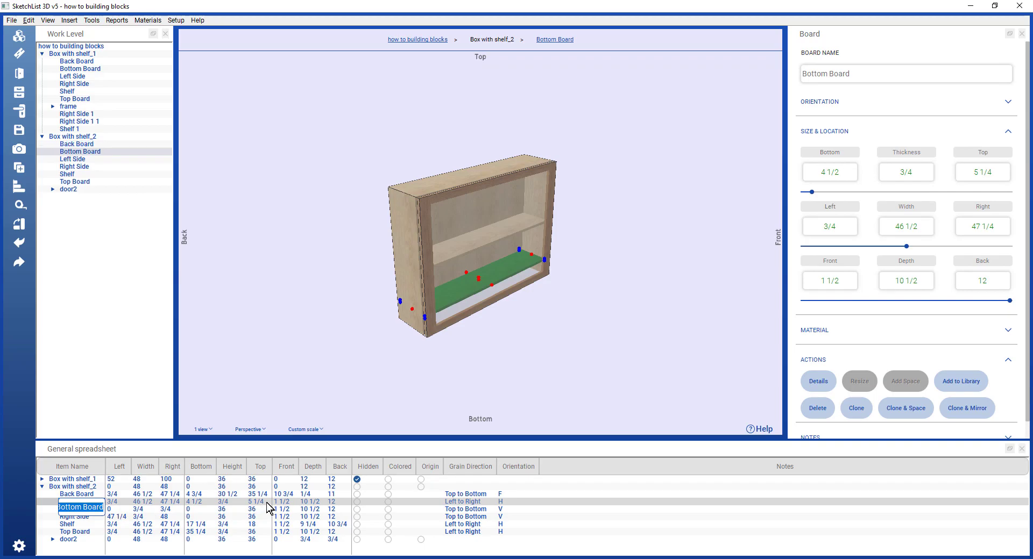
pyautogui.click(80, 540)
pyautogui.click(843, 76)
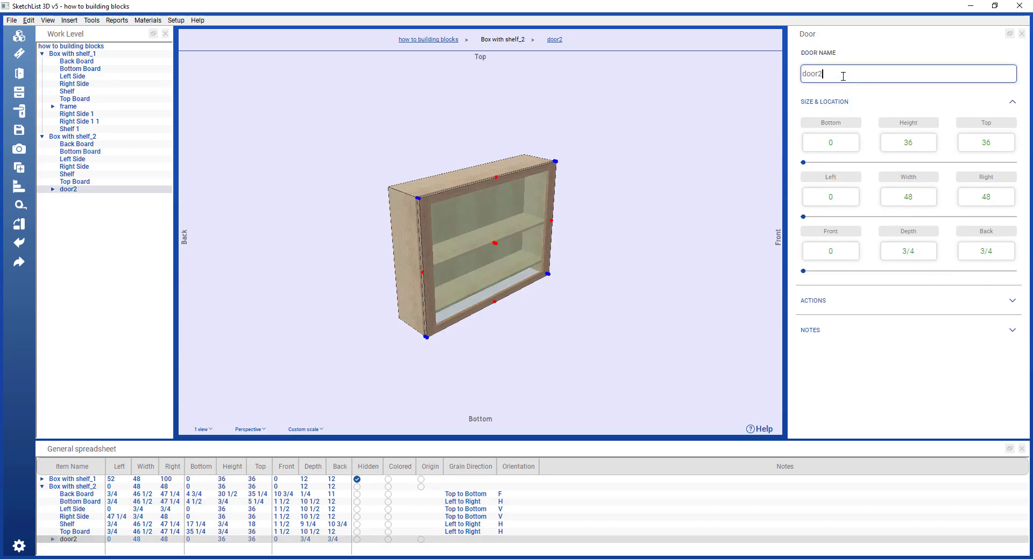
pyautogui.doubleClick(843, 76)
pyautogui.write('frame')
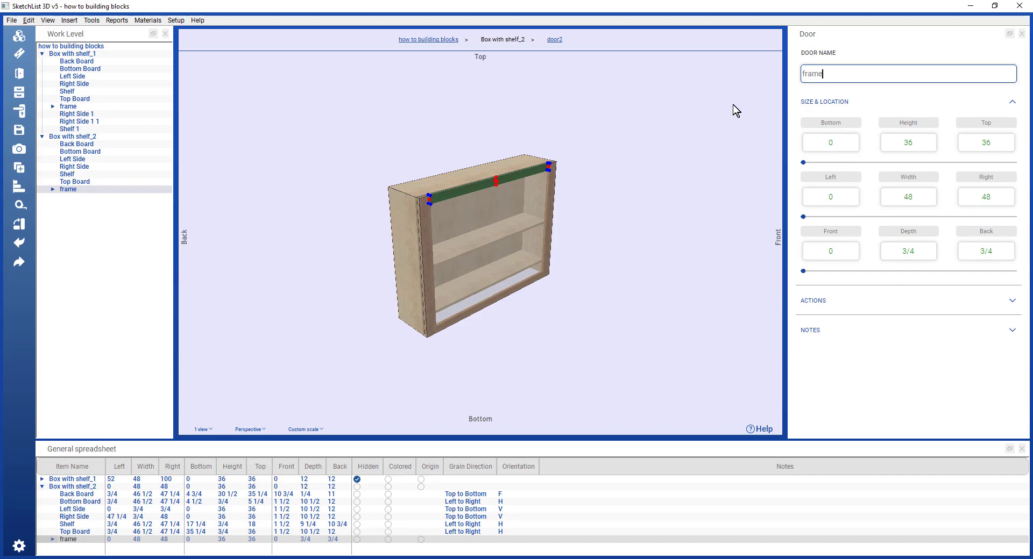
# Select the frame on the cabinet front in the 3-D view.
pyautogui.click(518, 286)
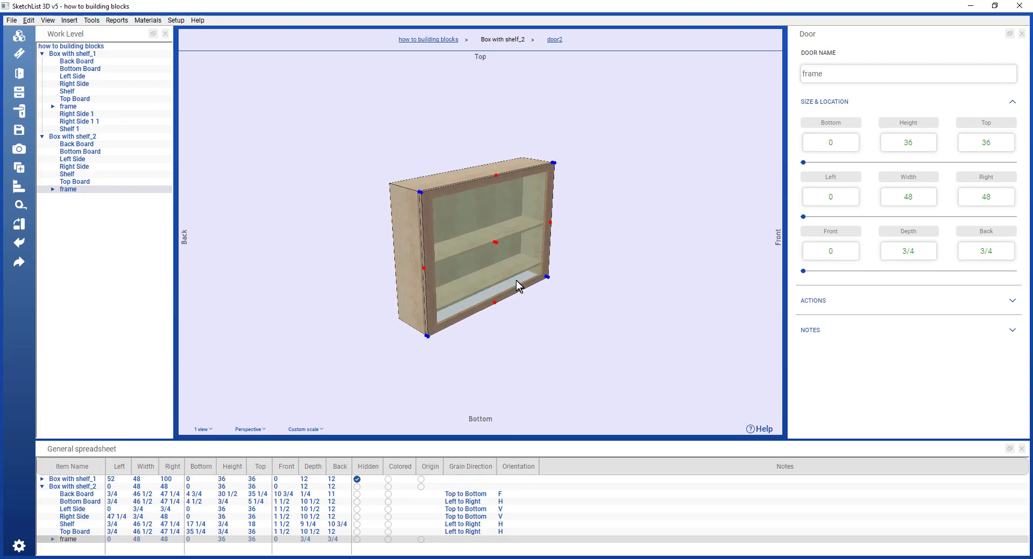
pyautogui.press('Escape')
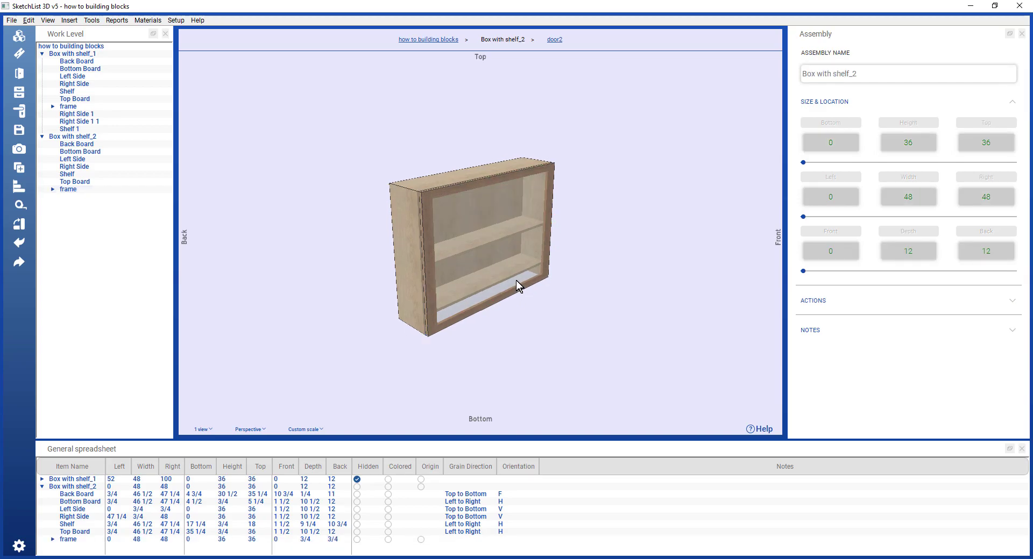
pyautogui.click(496, 305)
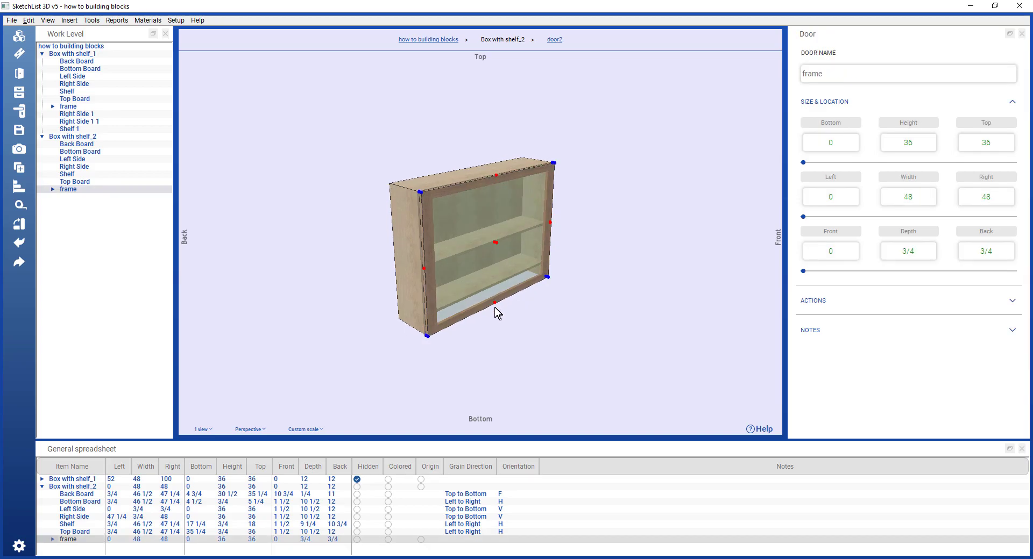
# Resize the frame's bottom edge to 3 1/4, leaving it 32 3/4 tall.
pyautogui.click(496, 304)
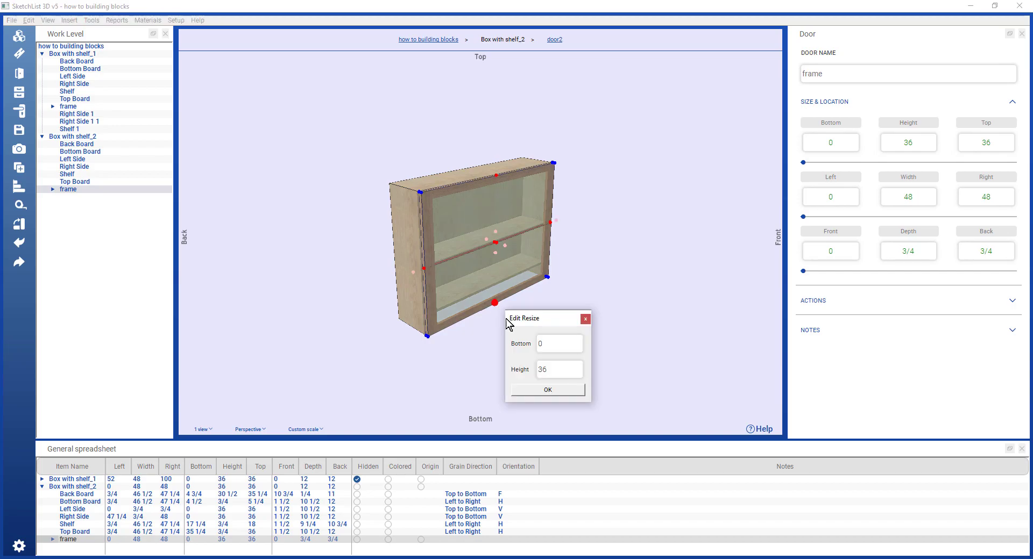
pyautogui.doubleClick(561, 347)
pyautogui.write('3.25')
pyautogui.click(559, 391)
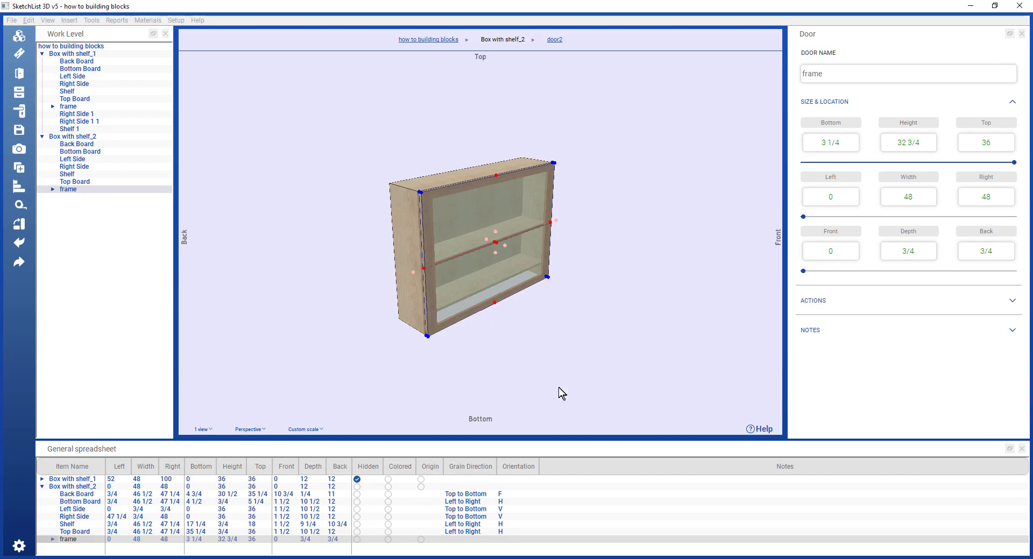
pyautogui.moveTo(561, 394); pyautogui.dragTo(484, 269)
pyautogui.moveTo(479, 330); pyautogui.dragTo(535, 321)
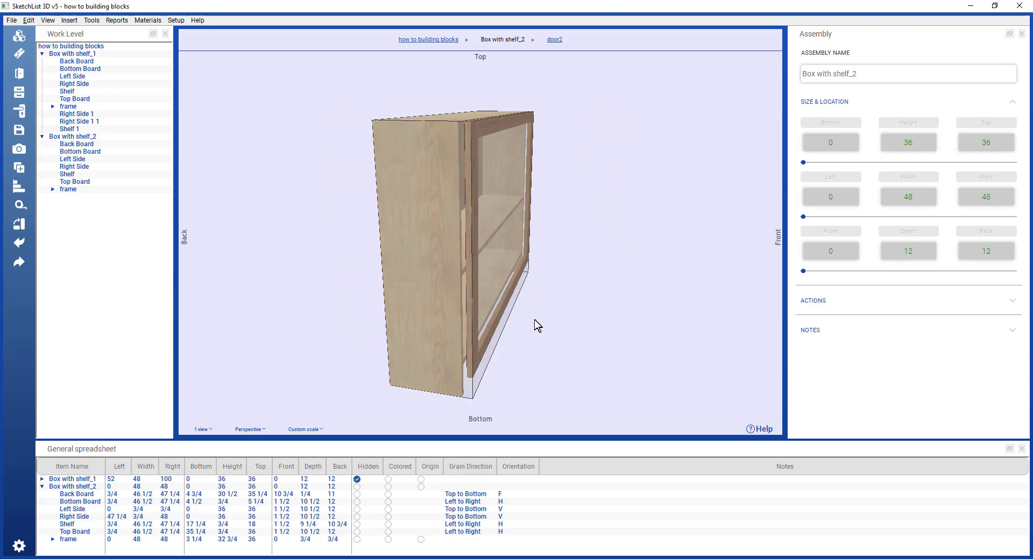
# Recess the face frame by setting its Back depth to 1.5, spanning 3/4 to 1 1/2.
pyautogui.click(431, 320)
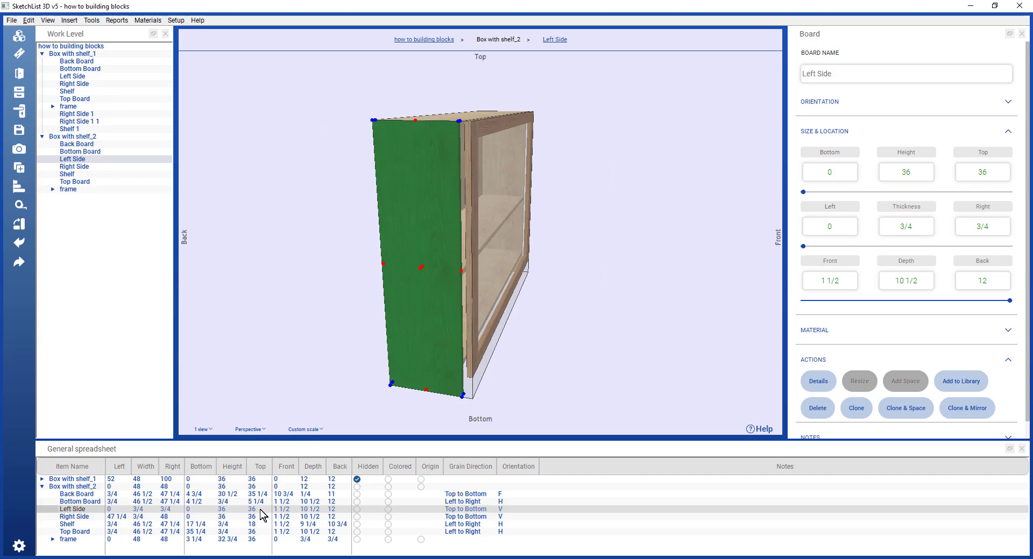
pyautogui.click(473, 371)
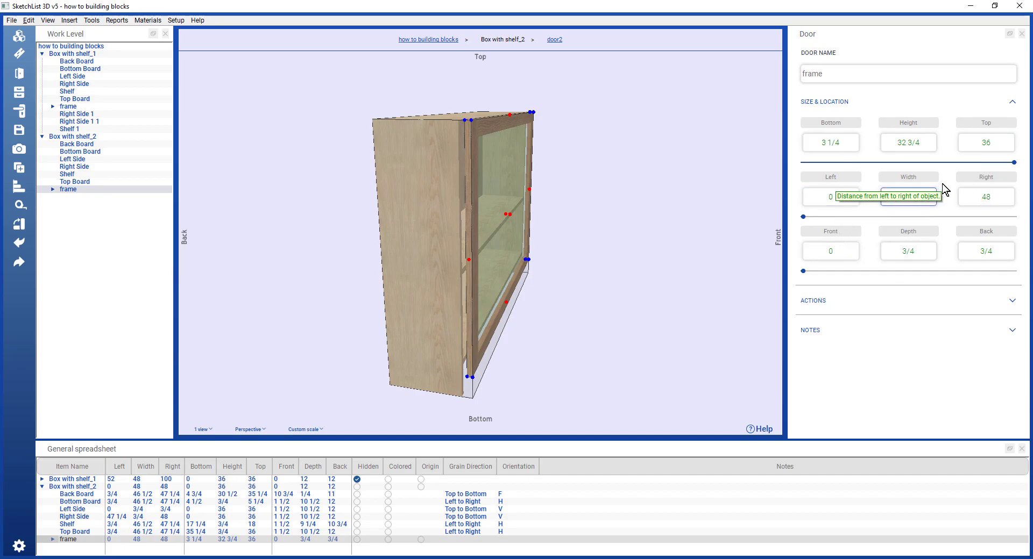
pyautogui.click(1005, 249)
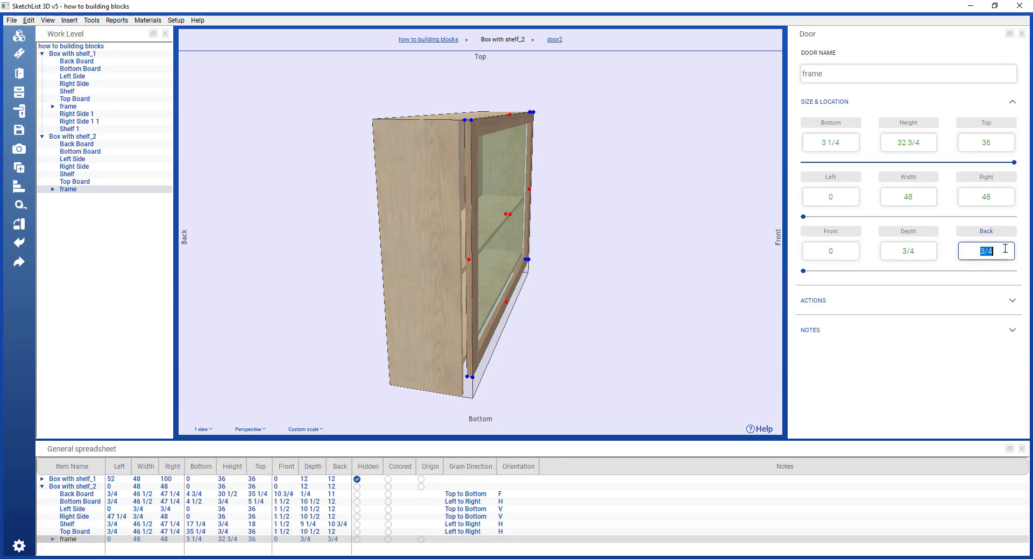
pyautogui.write('1.5')
pyautogui.click(839, 237)
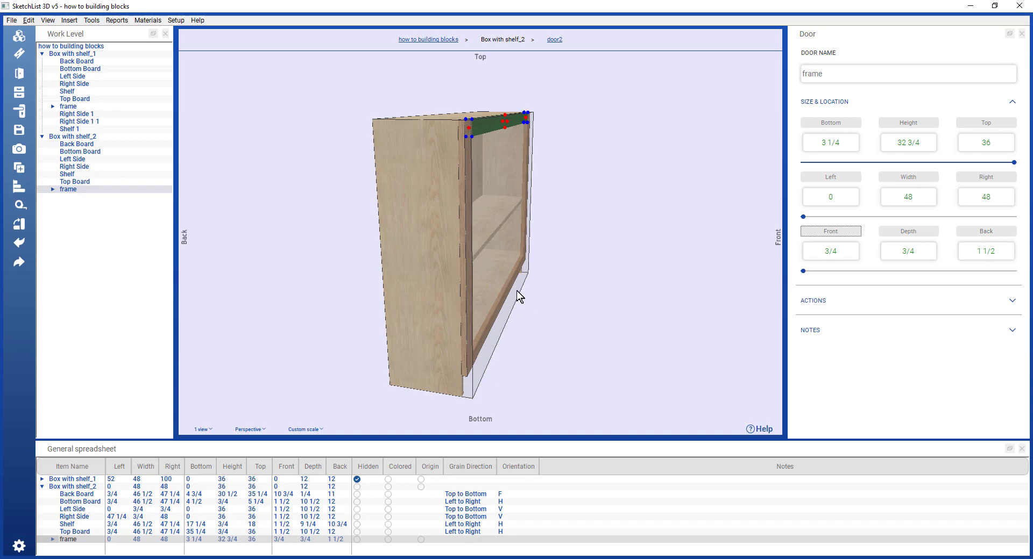
pyautogui.moveTo(519, 295); pyautogui.dragTo(403, 290)
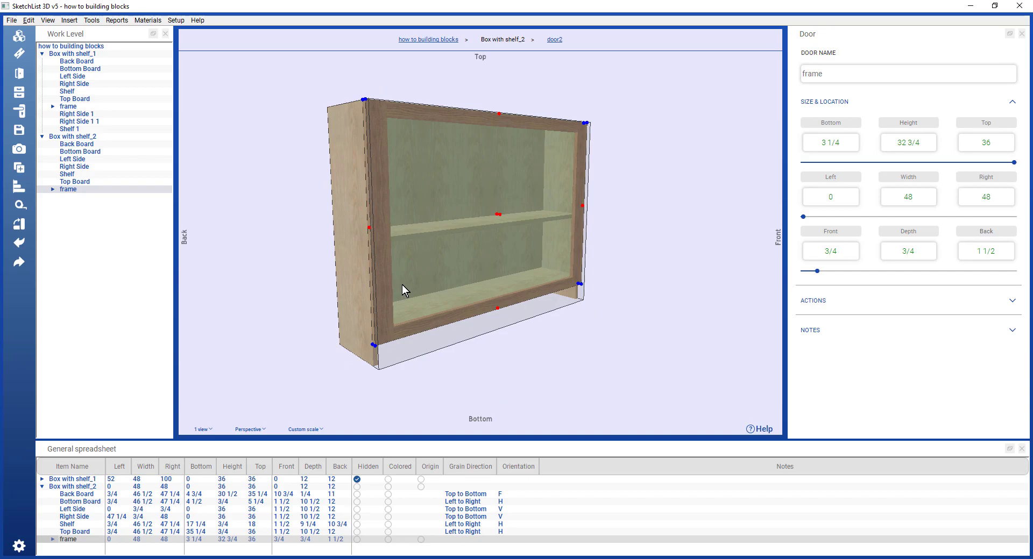
# Hide the face frame and set the shelf's Right edge to 24, making it 23 1/4 wide.
pyautogui.click(357, 540)
pyautogui.click(451, 333)
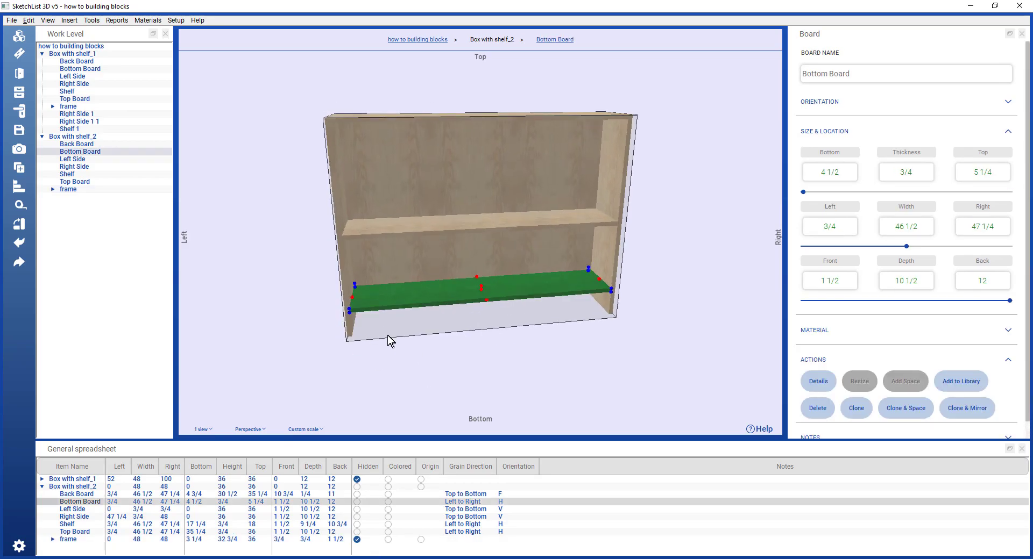
pyautogui.click(447, 228)
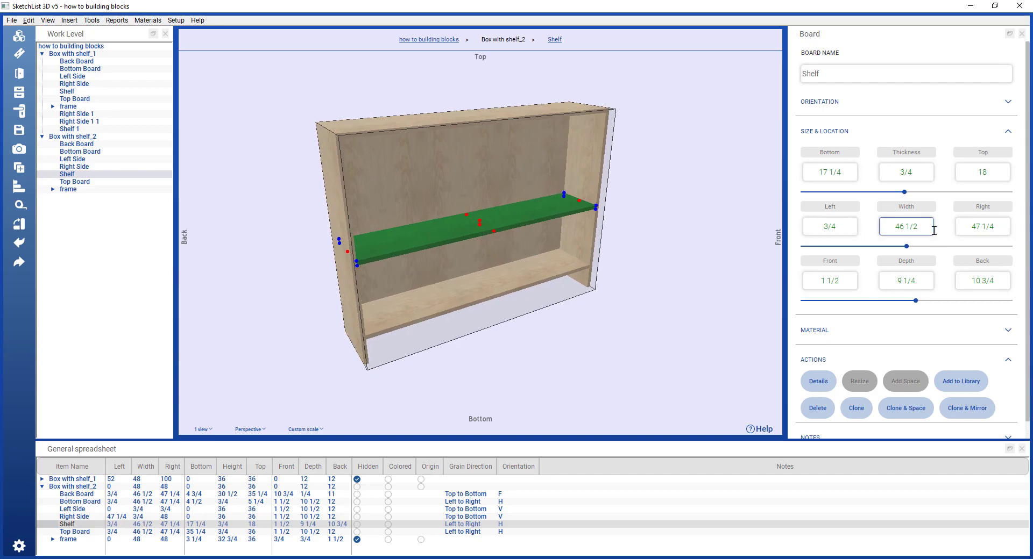
pyautogui.moveTo(931, 229); pyautogui.dragTo(1003, 230)
pyautogui.click(982, 226)
pyautogui.write('24')
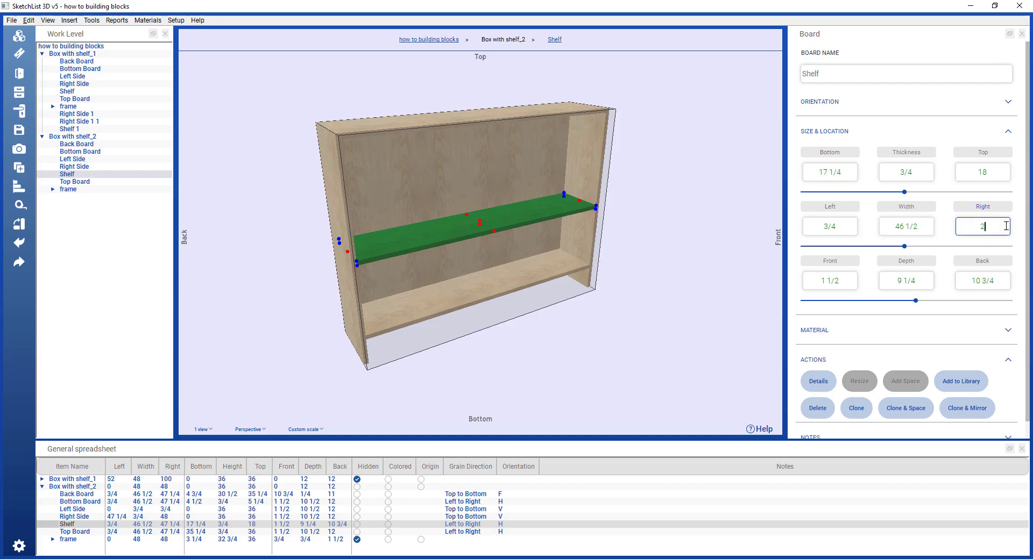
pyautogui.click(908, 208)
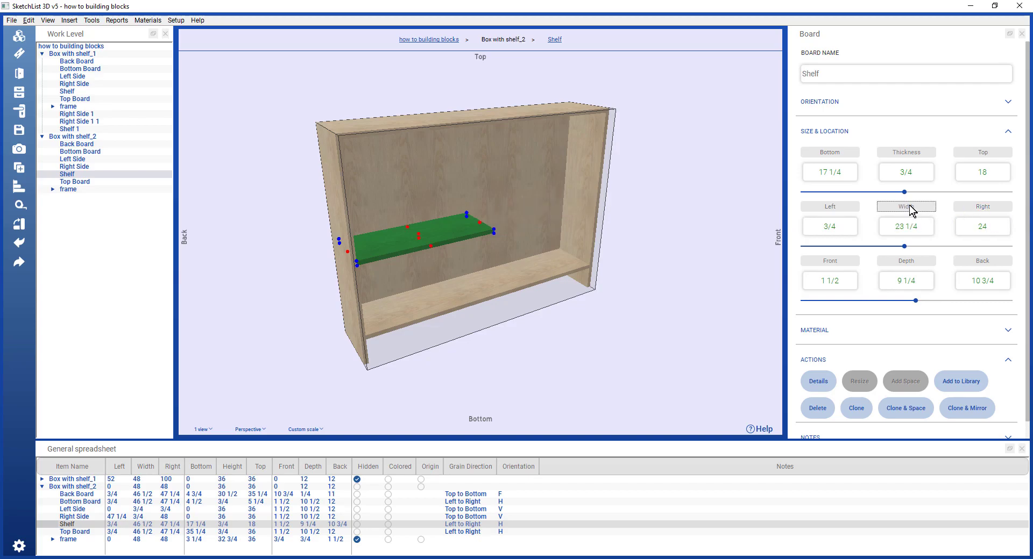
# Clone the Right Side board and position the copy's Left edge at 24.
pyautogui.click(590, 207)
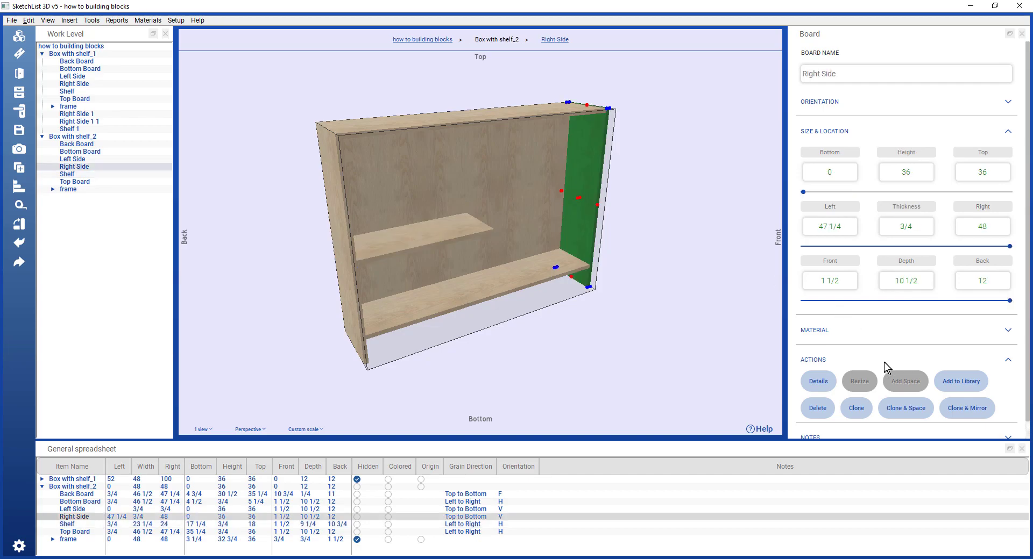
pyautogui.click(857, 408)
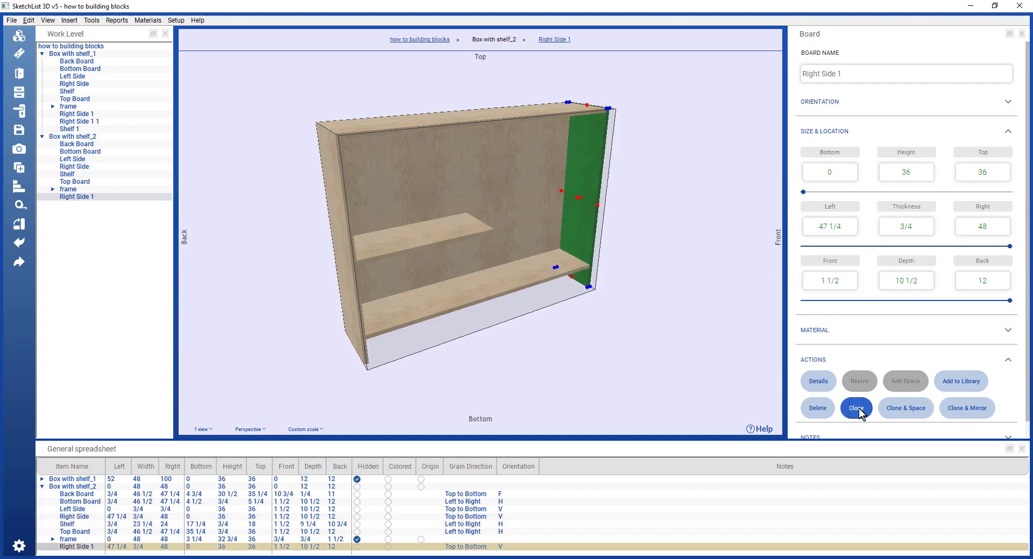
pyautogui.tripleClick(845, 228)
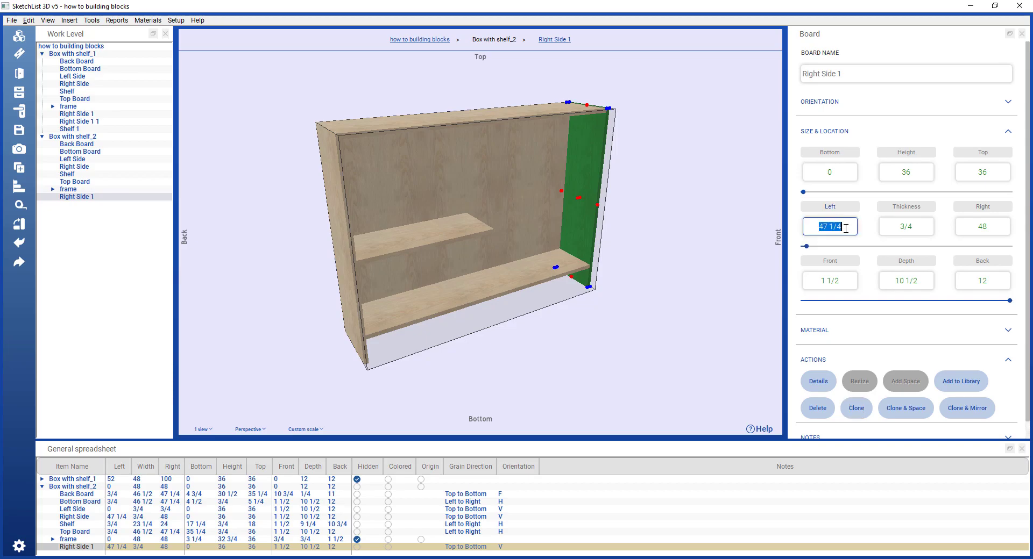
pyautogui.write('24')
pyautogui.click(978, 209)
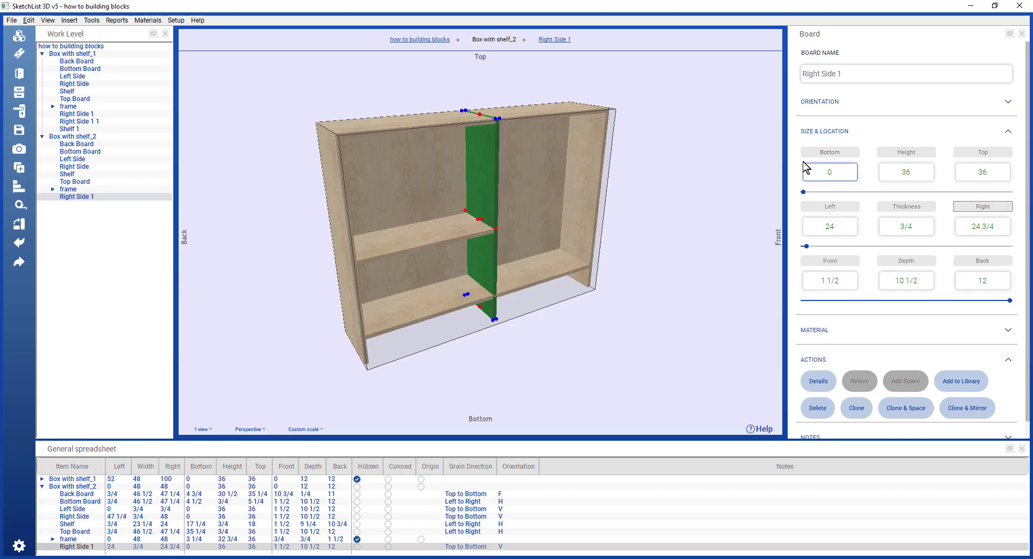
# Set divider Right Side 1's Top to 35.25 and Bottom to 5.25.
pyautogui.click(1001, 174)
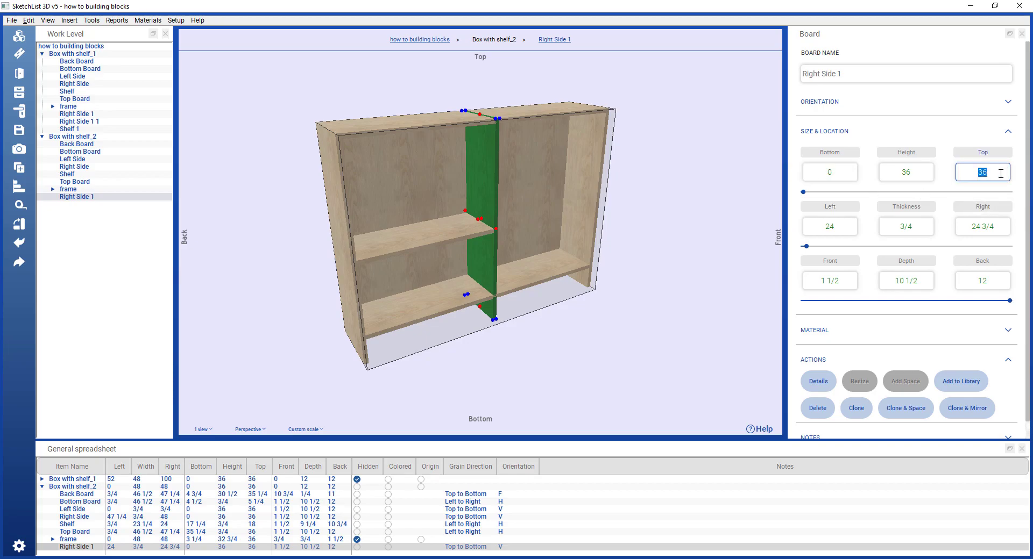
pyautogui.write('35.25')
pyautogui.click(904, 154)
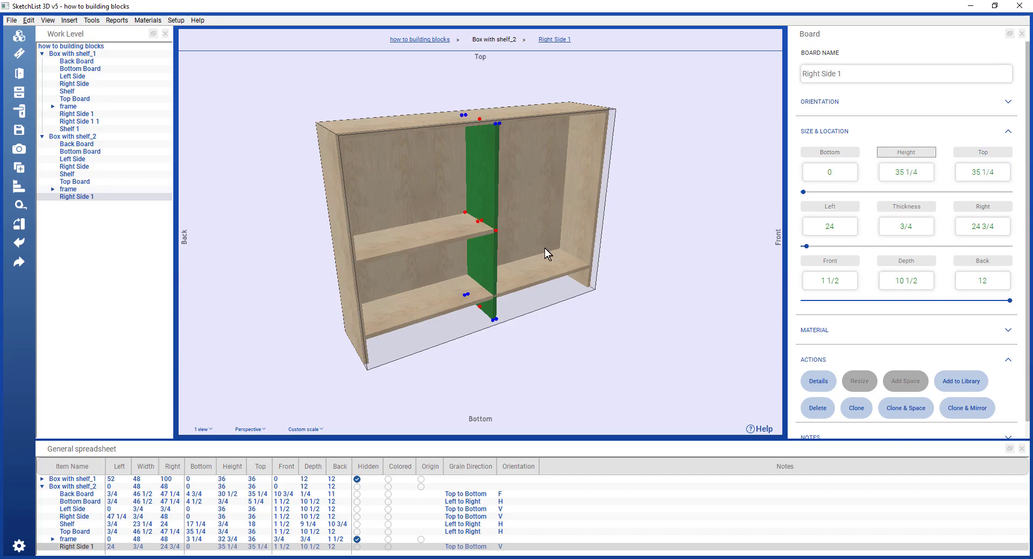
pyautogui.click(545, 275)
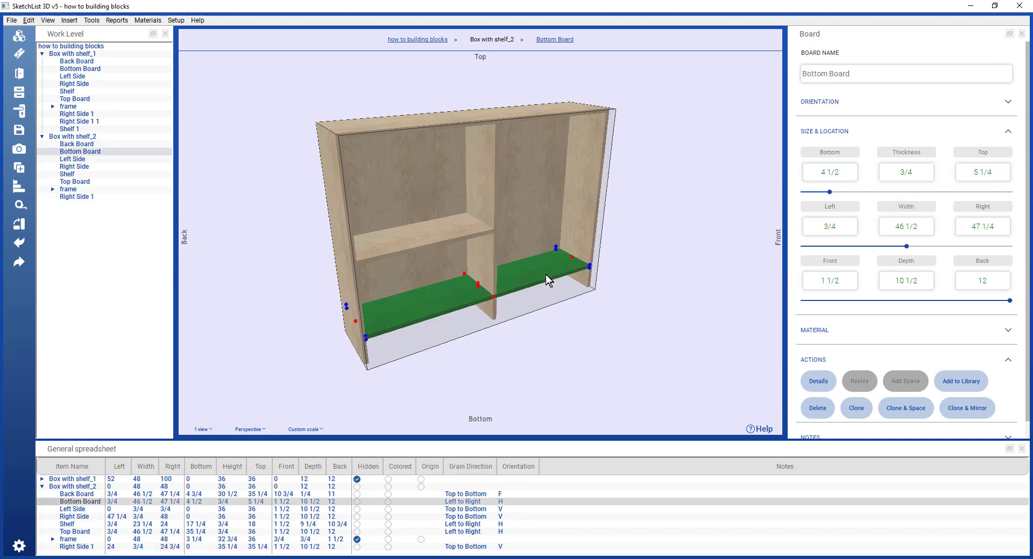
pyautogui.click(483, 263)
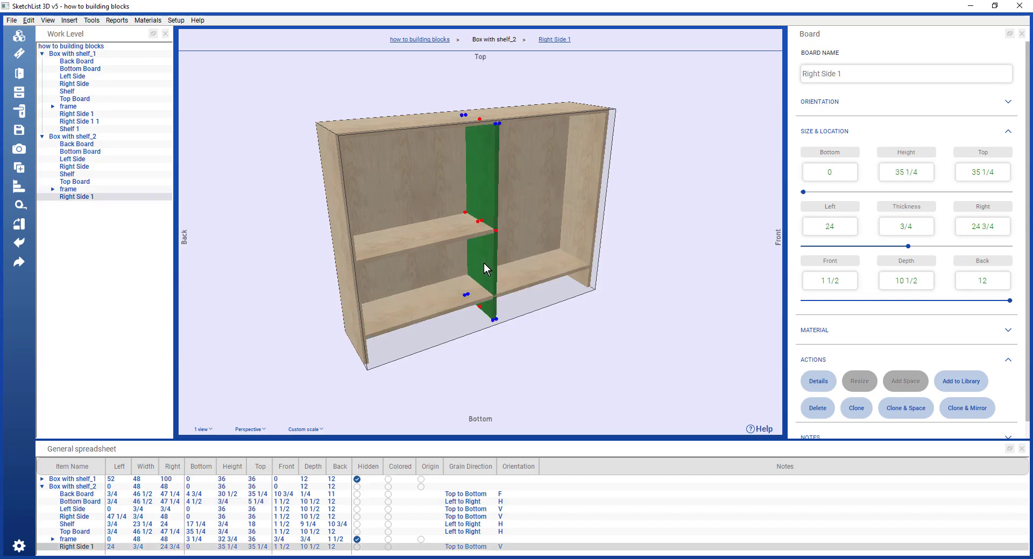
pyautogui.click(849, 172)
pyautogui.doubleClick(849, 173)
pyautogui.write('5.25')
pyautogui.click(921, 154)
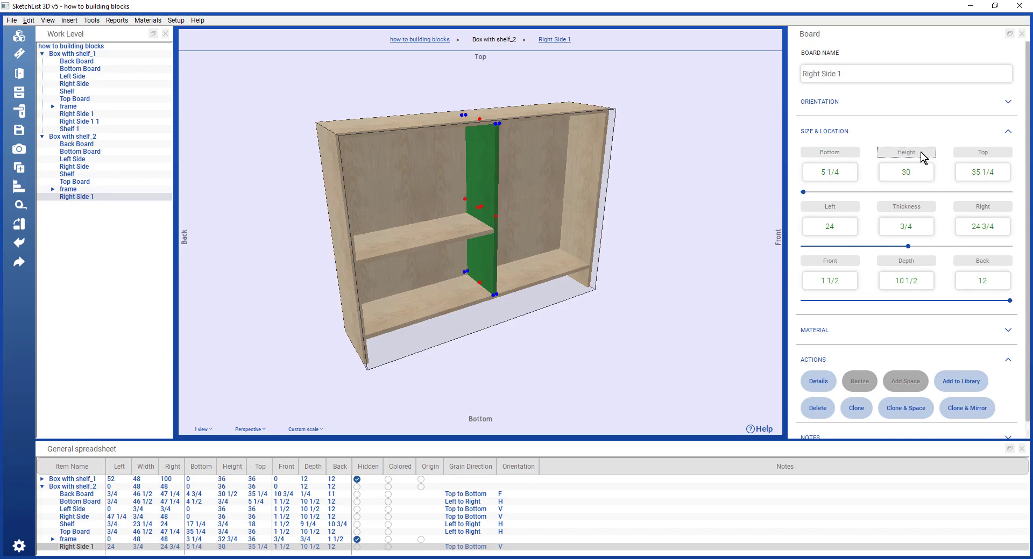
# Unhide the face frame and orbit to face the cabinet front.
pyautogui.click(356, 540)
pyautogui.moveTo(429, 292)
pyautogui.mouseDown()
pyautogui.moveTo(379, 267)
pyautogui.moveTo(367, 240)
pyautogui.moveTo(410, 246)
pyautogui.moveTo(402, 279)
pyautogui.moveTo(442, 294)
pyautogui.moveTo(415, 290)
pyautogui.mouseUp()
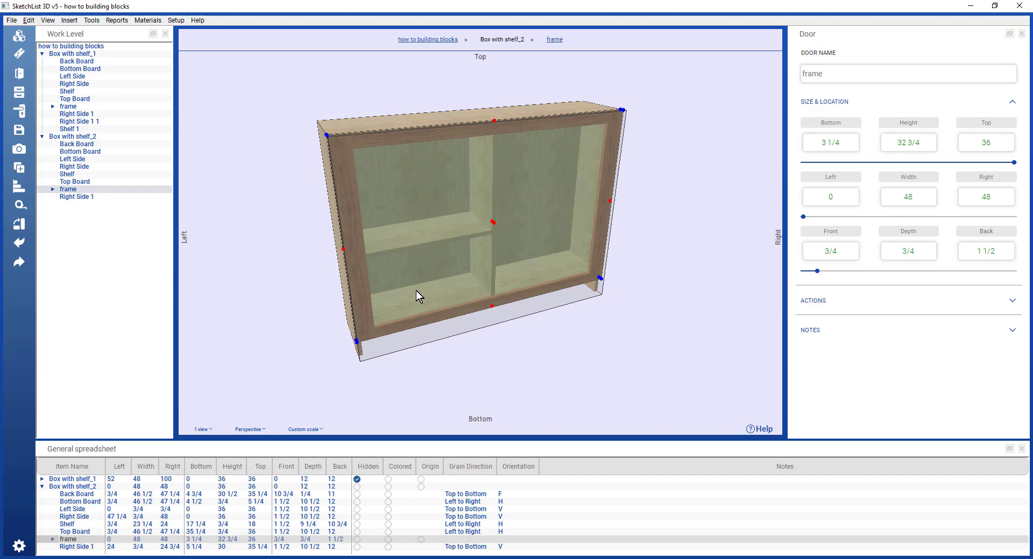